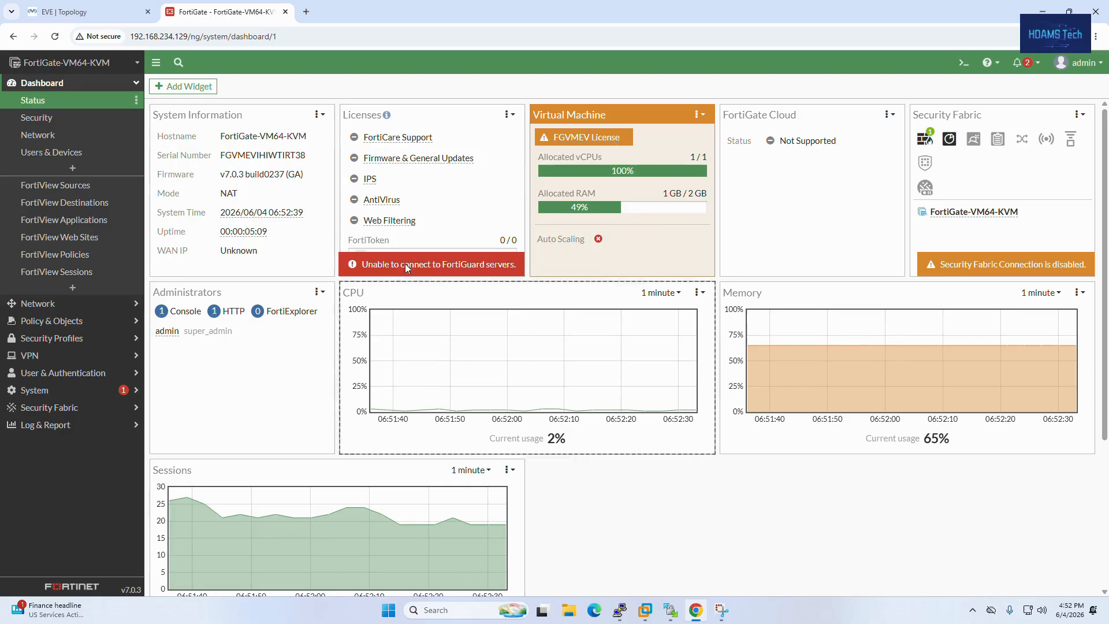
Step: Review the Security, Network and Users & Devices dashboards, and look at the form for adding a dashboard without creating one
click(42, 119)
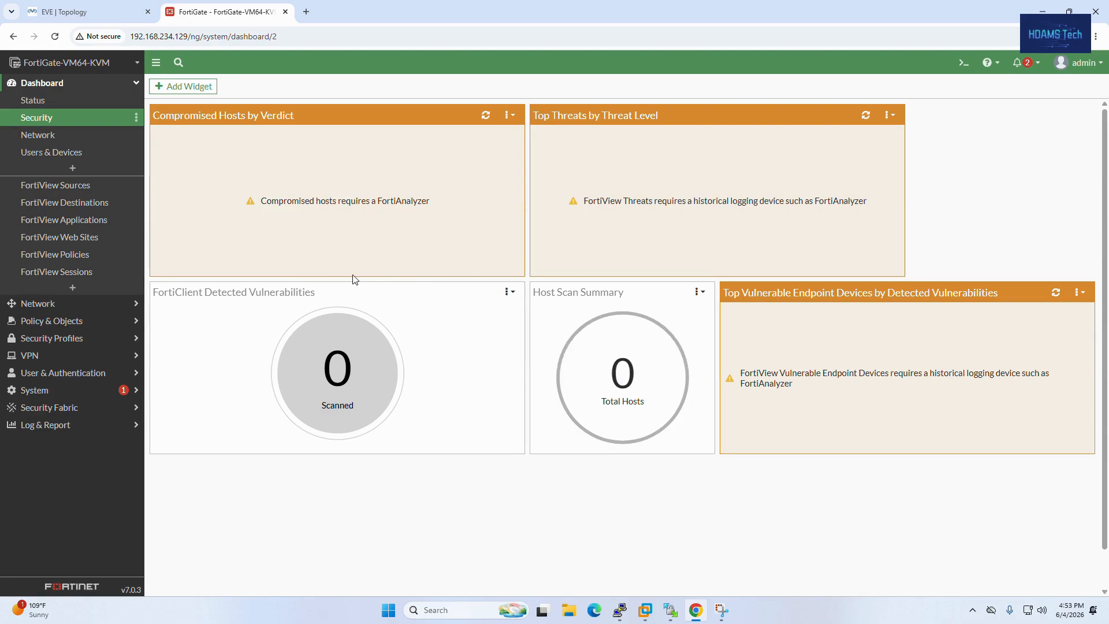
click(35, 136)
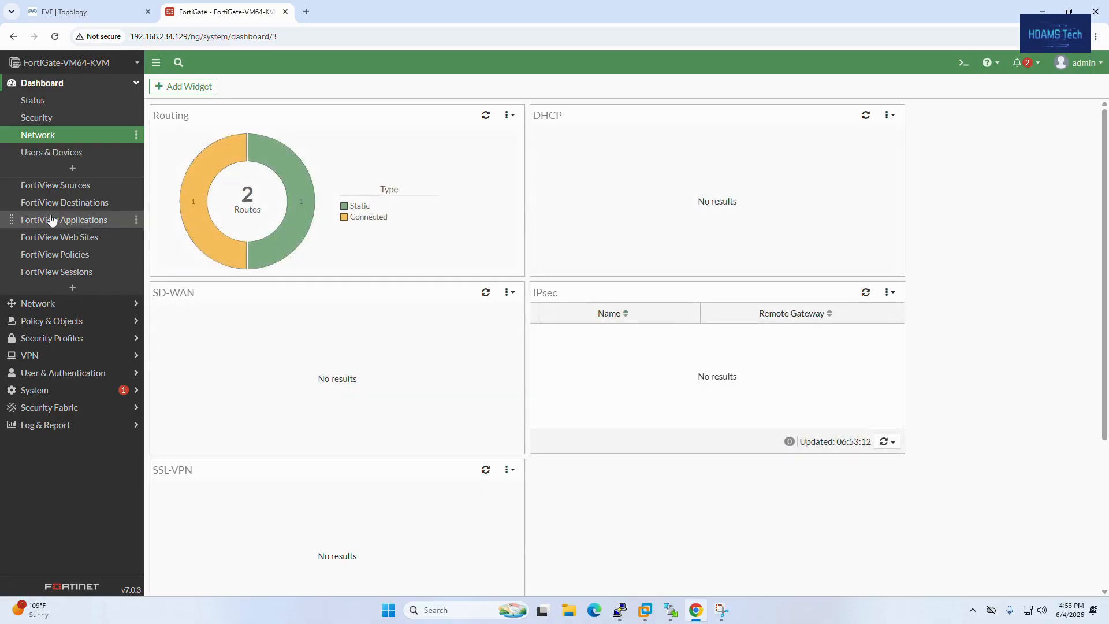
click(58, 153)
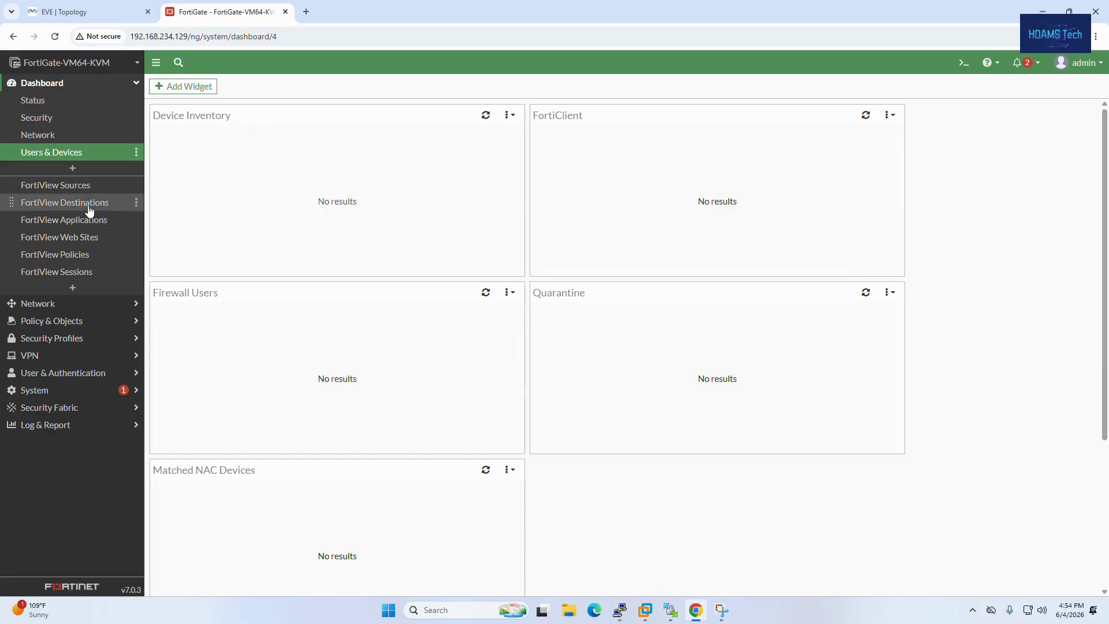
click(83, 170)
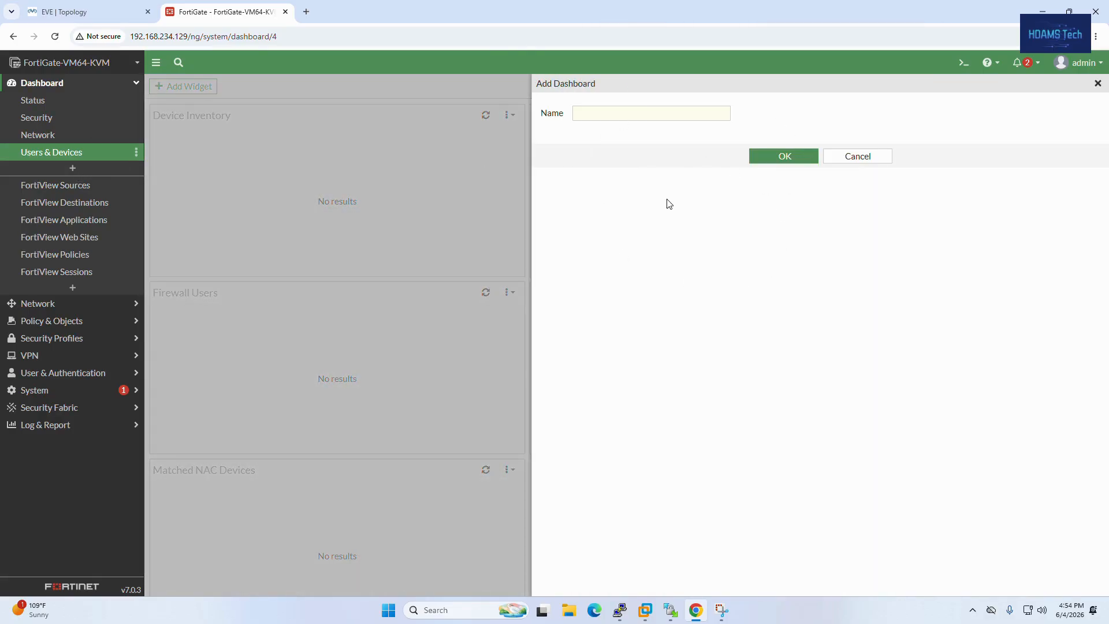
click(864, 161)
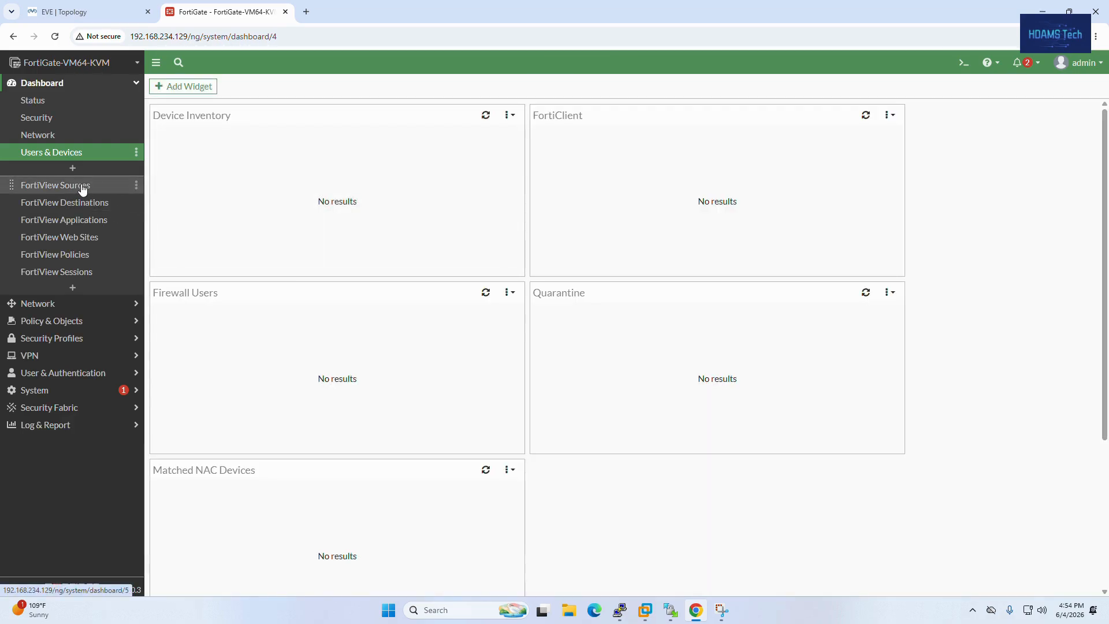
Step: View the FortiView Sources and Destinations monitors, and list the filter fields offered for destinations
click(83, 186)
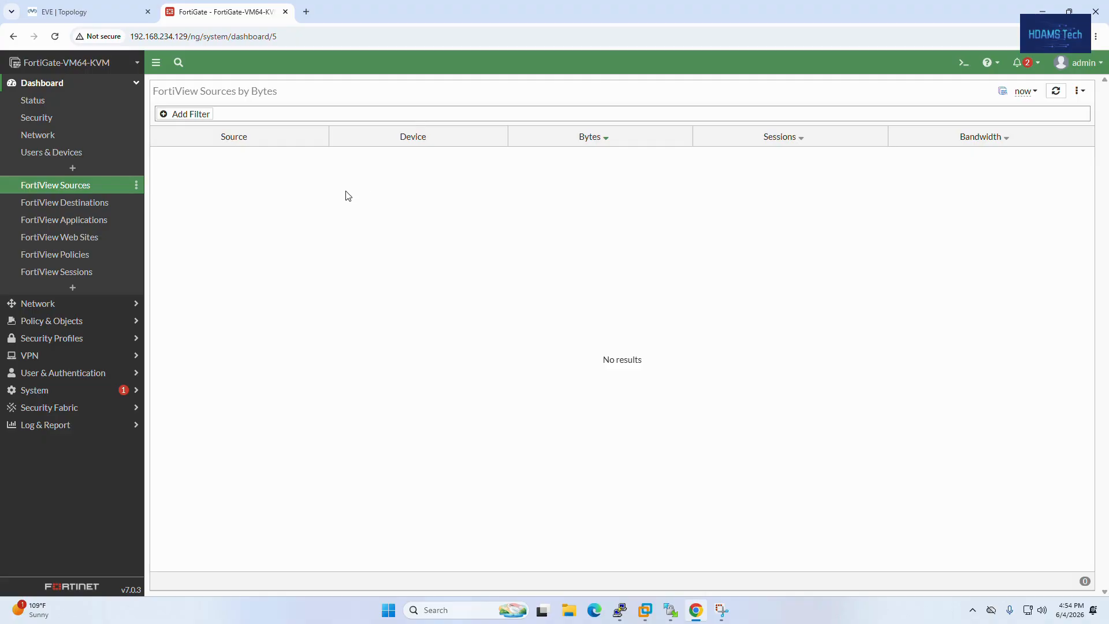
click(93, 208)
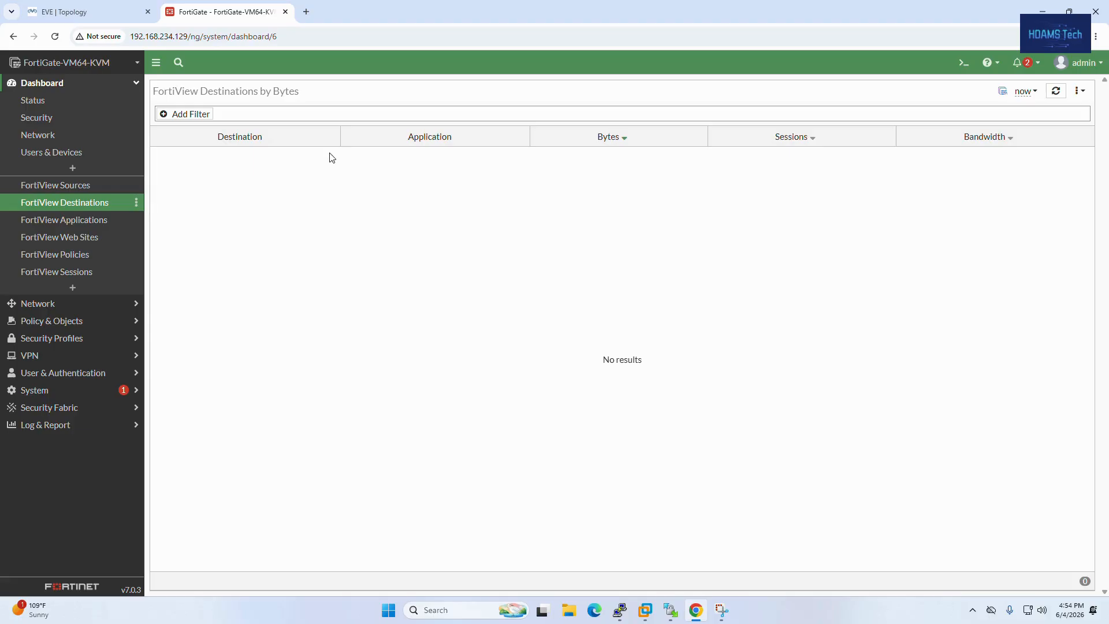
click(202, 114)
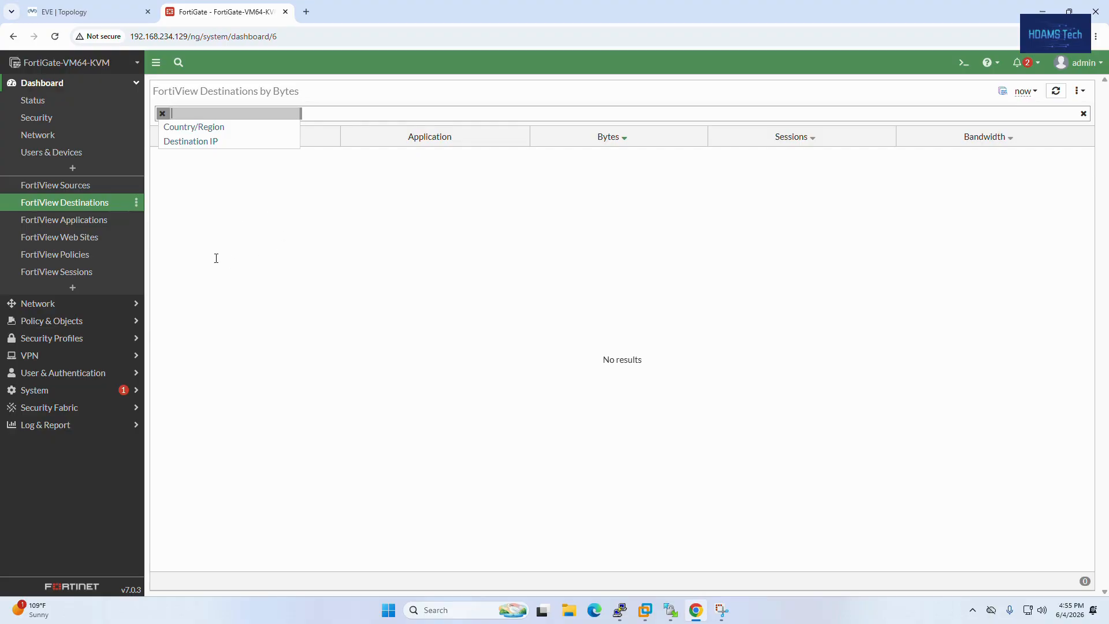
Step: View the FortiView Applications monitor and begin a filter on the Application field
click(98, 224)
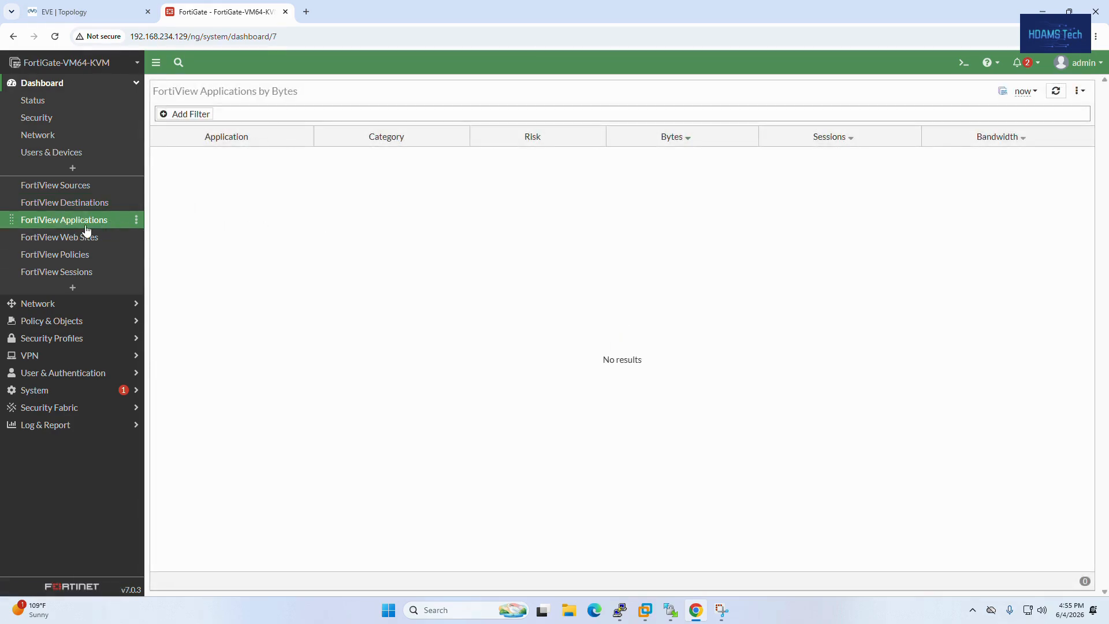
click(199, 113)
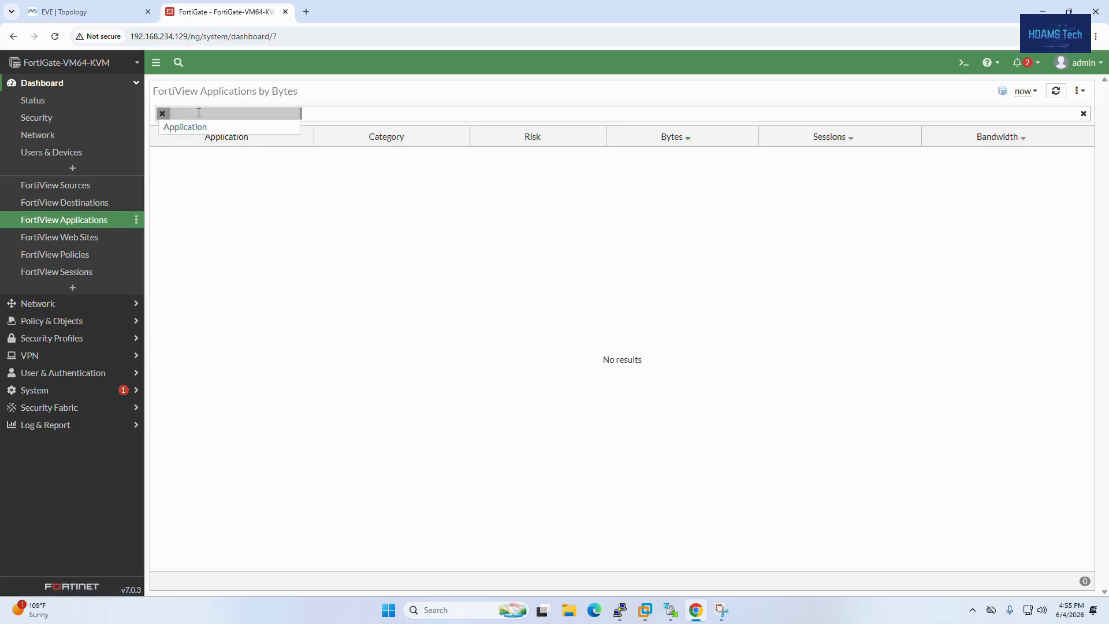
click(209, 127)
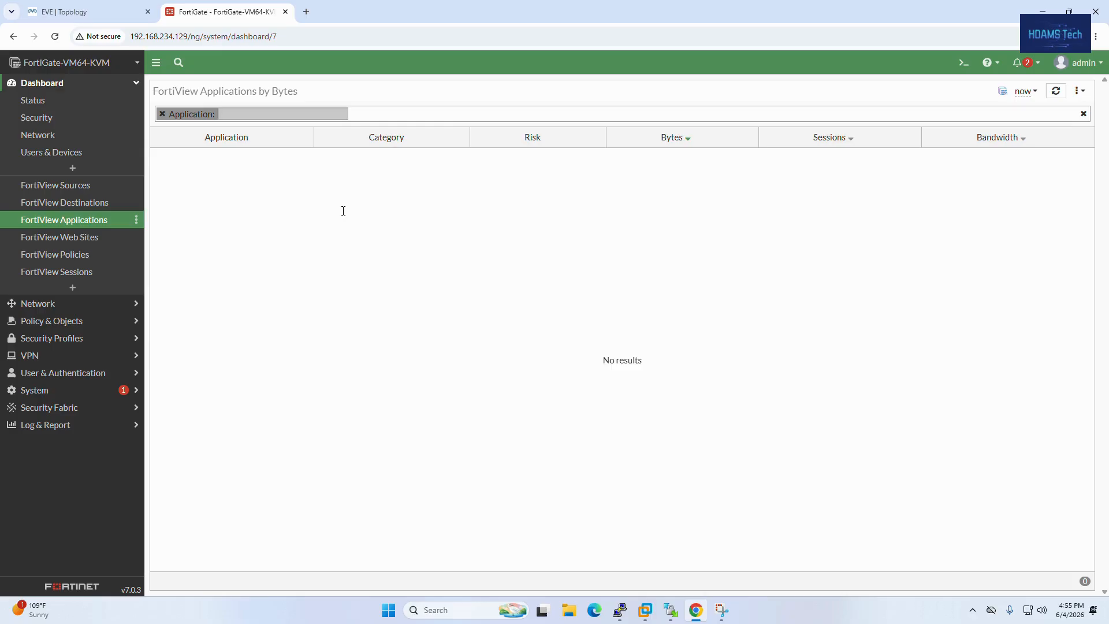
Step: View the FortiView Web Sites, Policies and Sessions monitors and list the filter fields each one offers
click(109, 239)
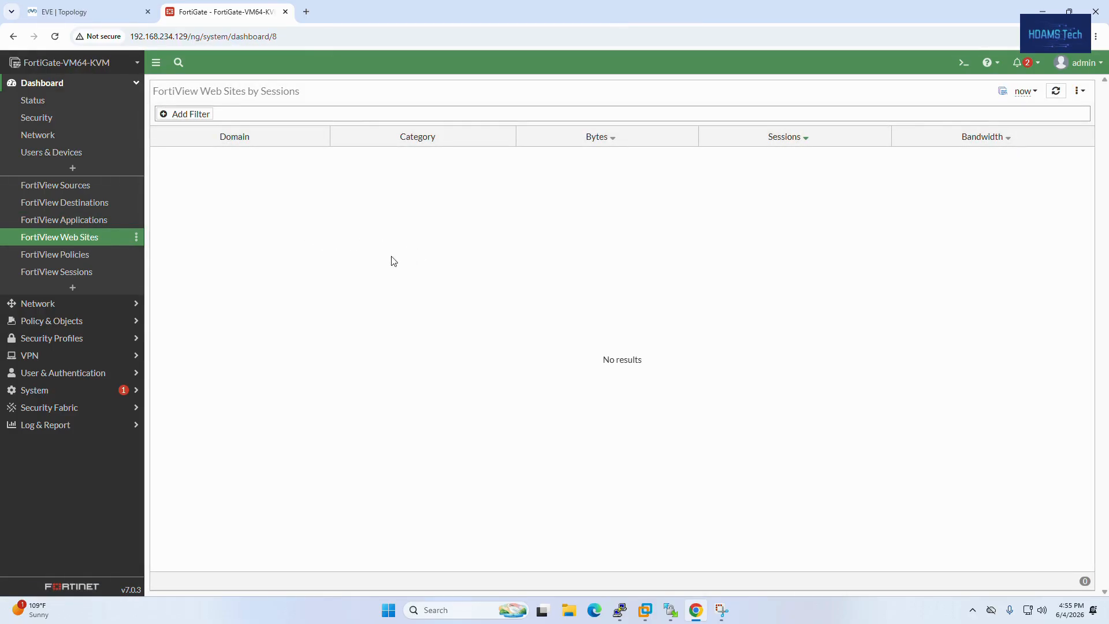
click(184, 111)
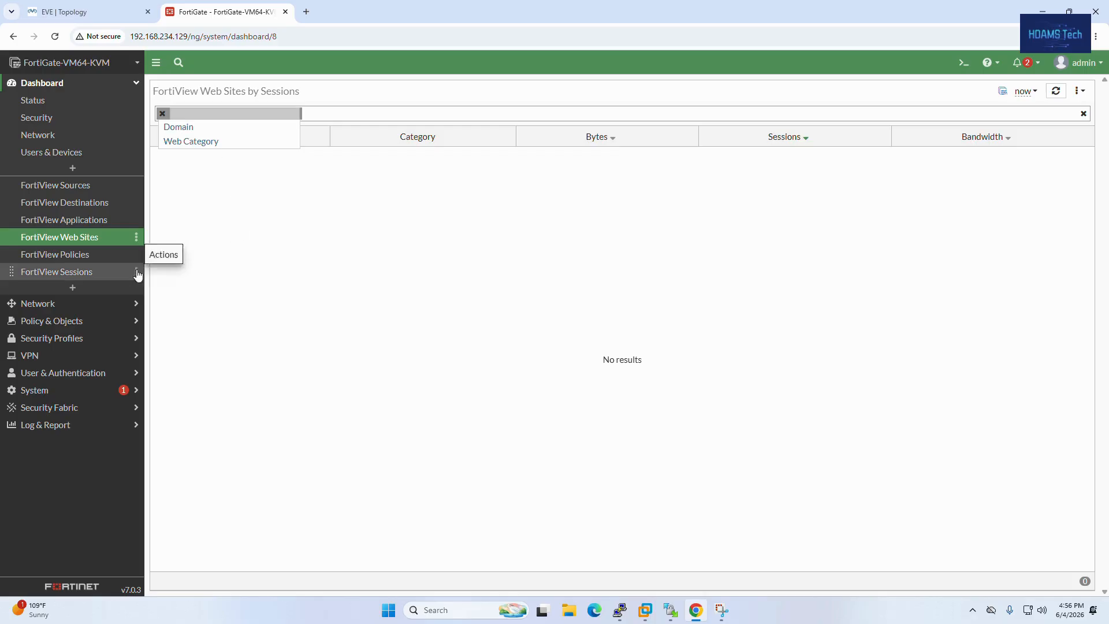
click(78, 262)
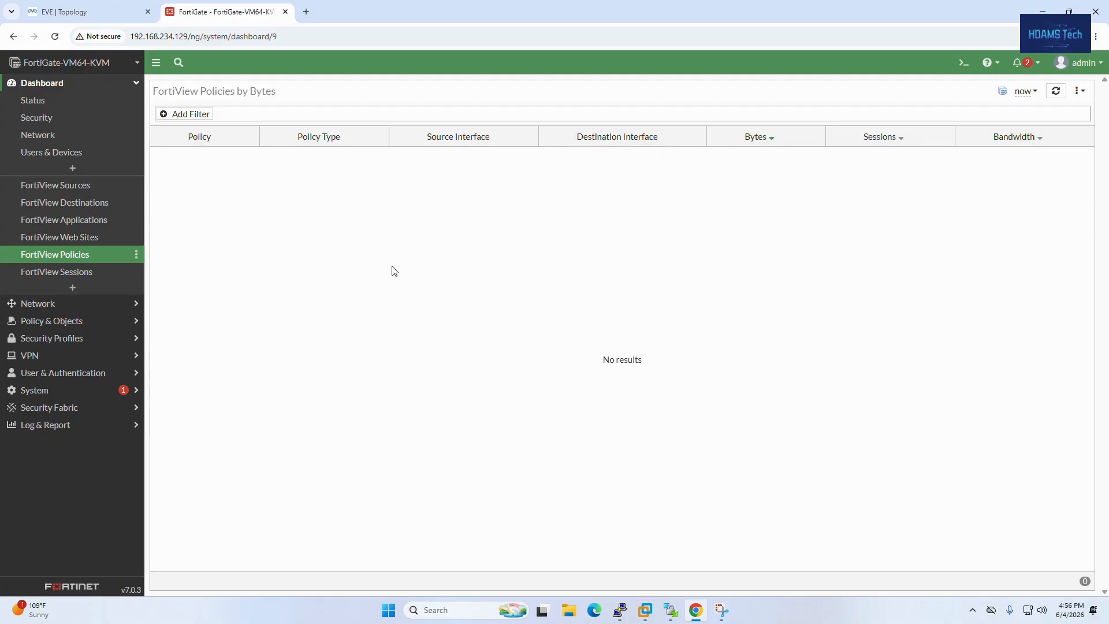
click(176, 113)
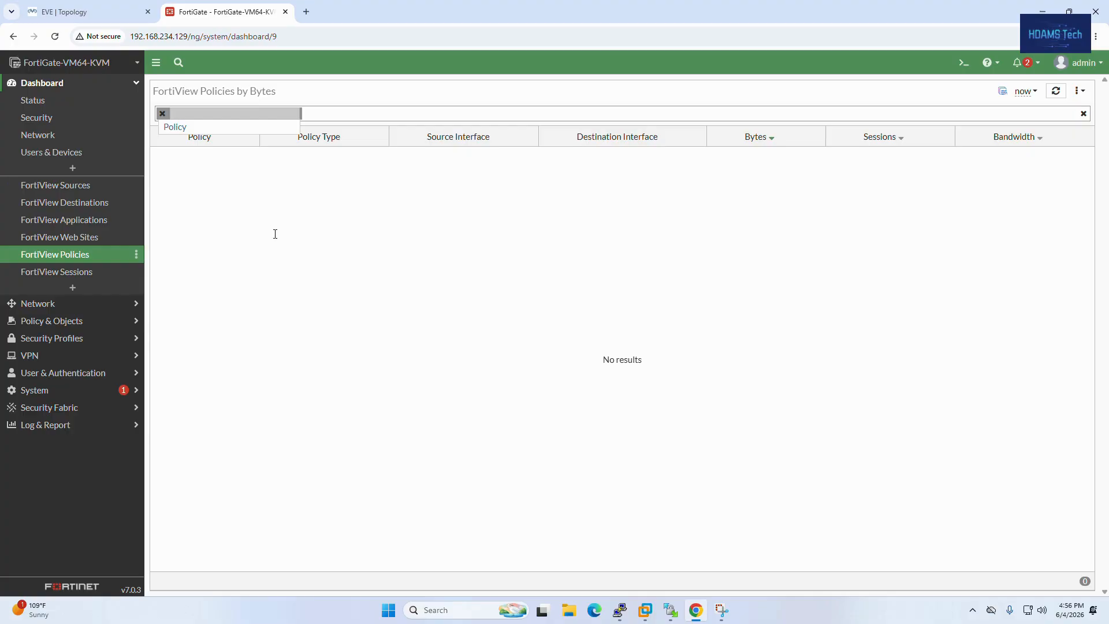
click(70, 271)
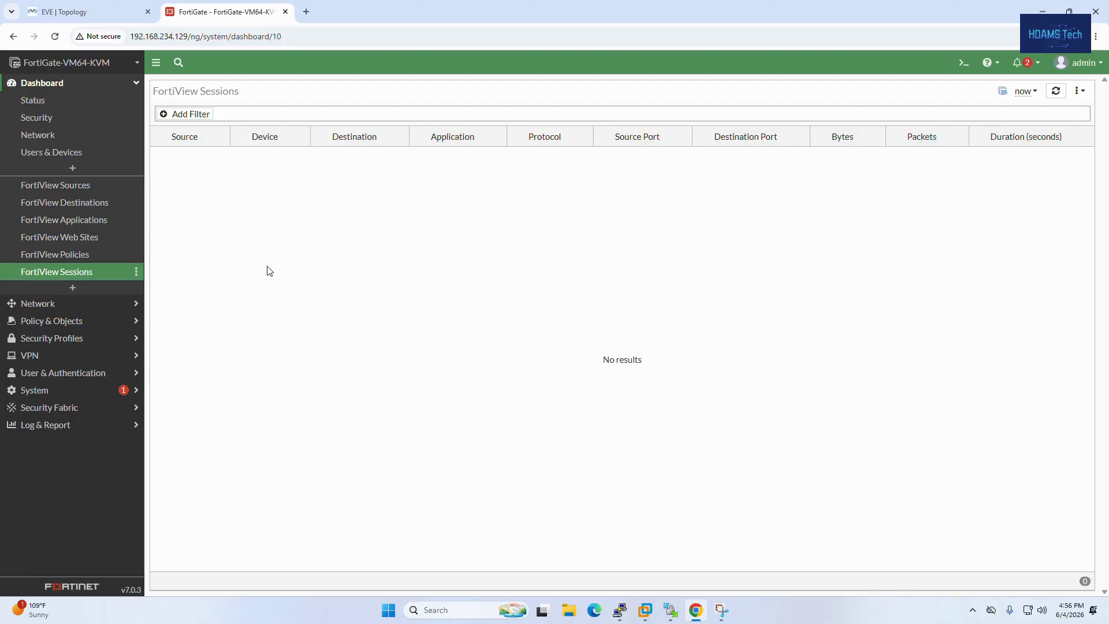
click(184, 113)
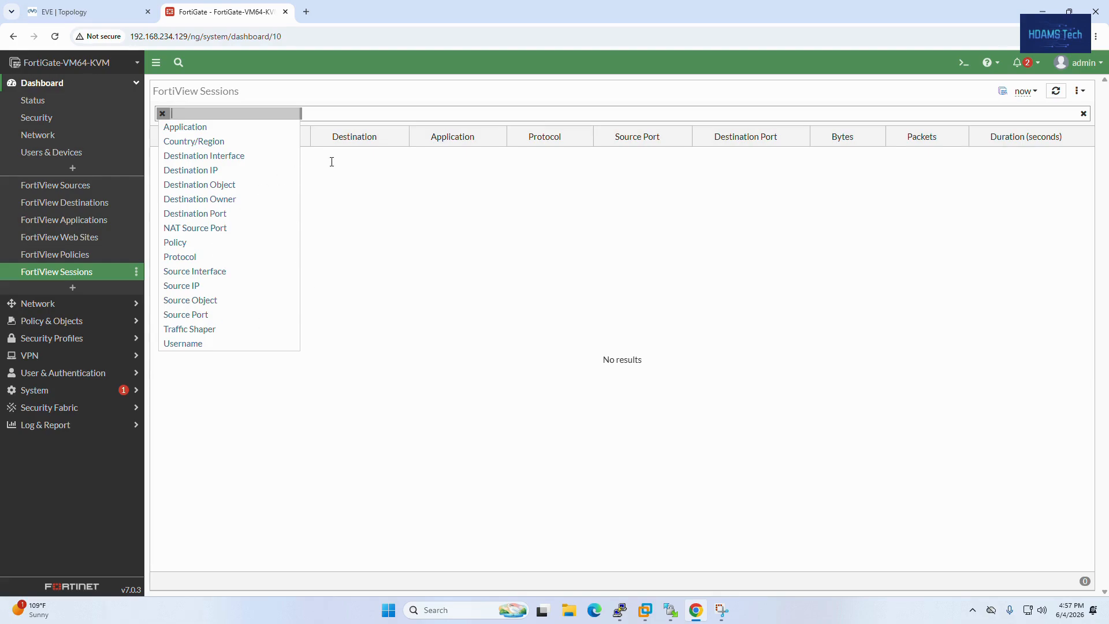
Step: Browse the catalogue of monitors available to add, from FortiView to User & Authentication, and close it without adding any
click(76, 288)
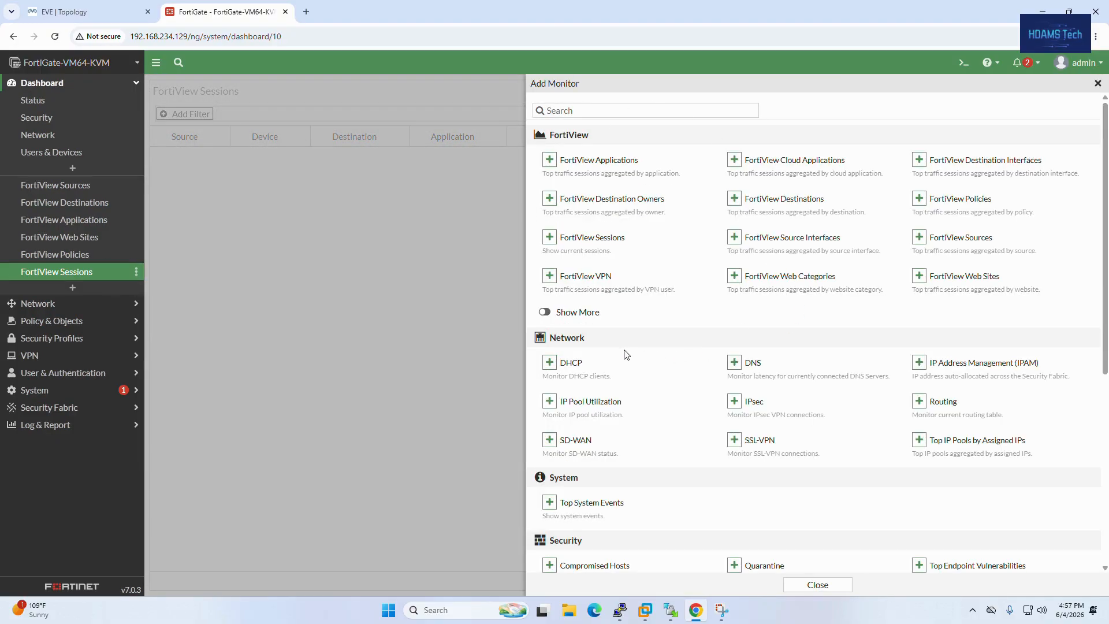
scroll(722, 370, down, 4)
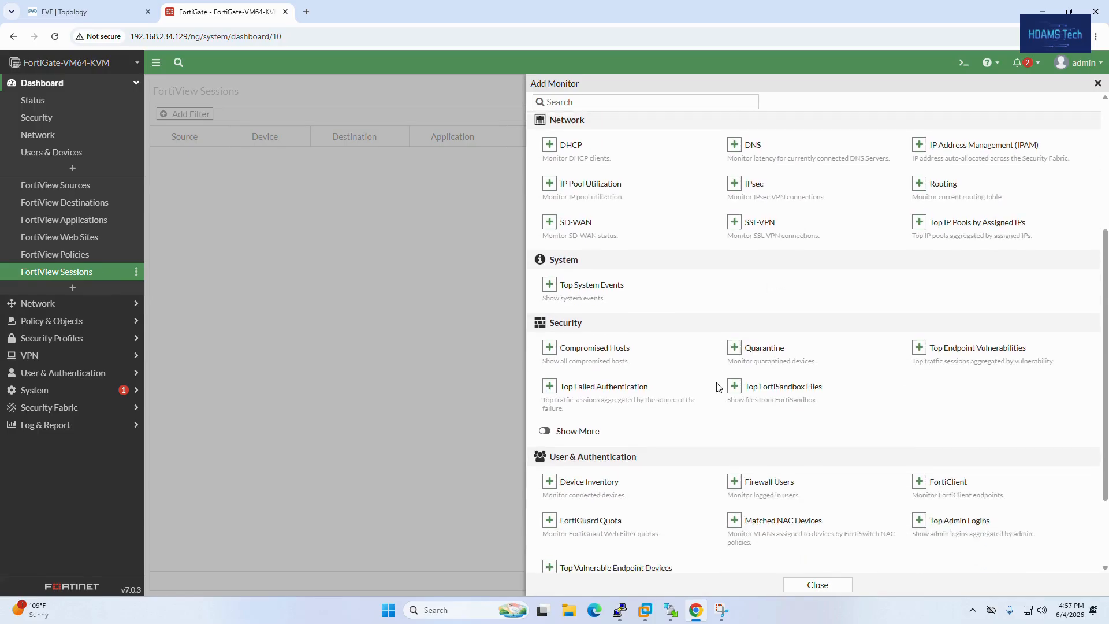
scroll(647, 361, up, 4)
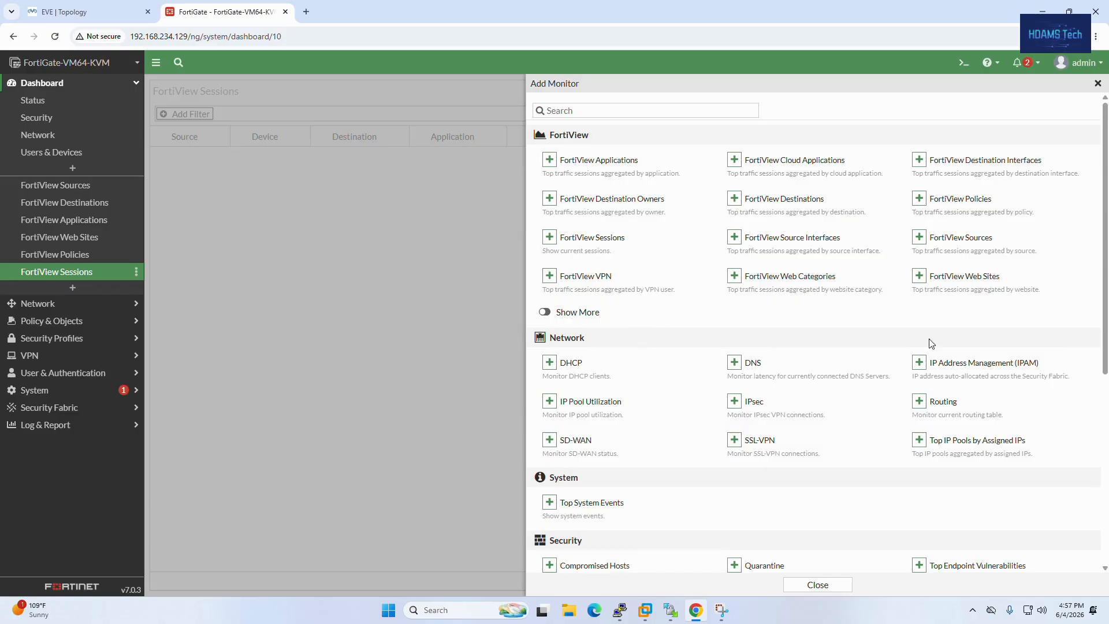
scroll(719, 402, down, 1)
scroll(719, 403, down, 1)
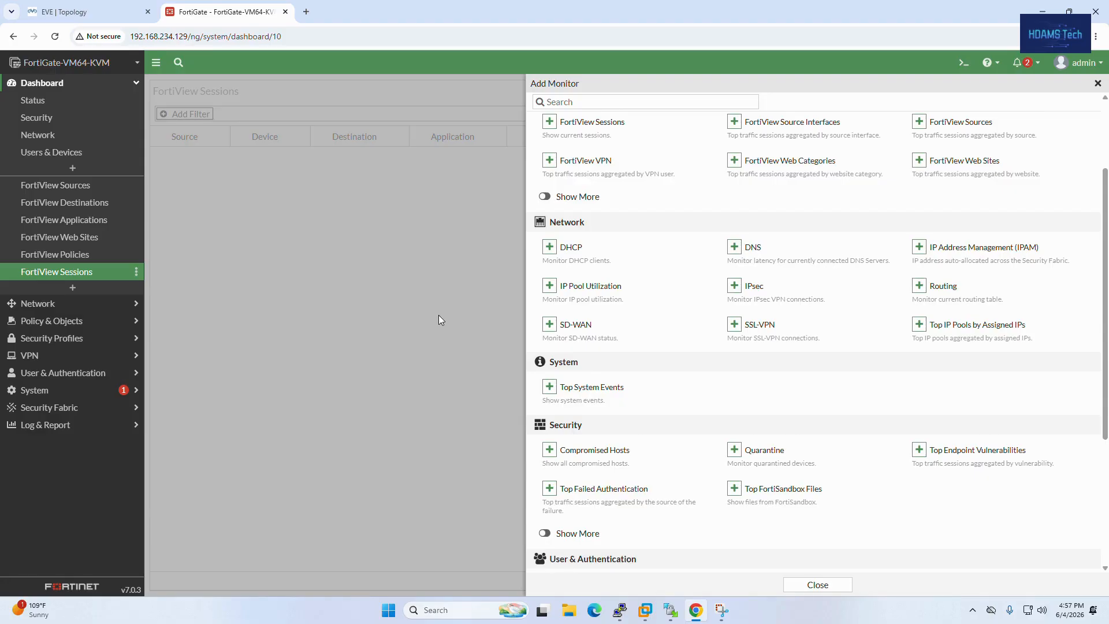
click(817, 585)
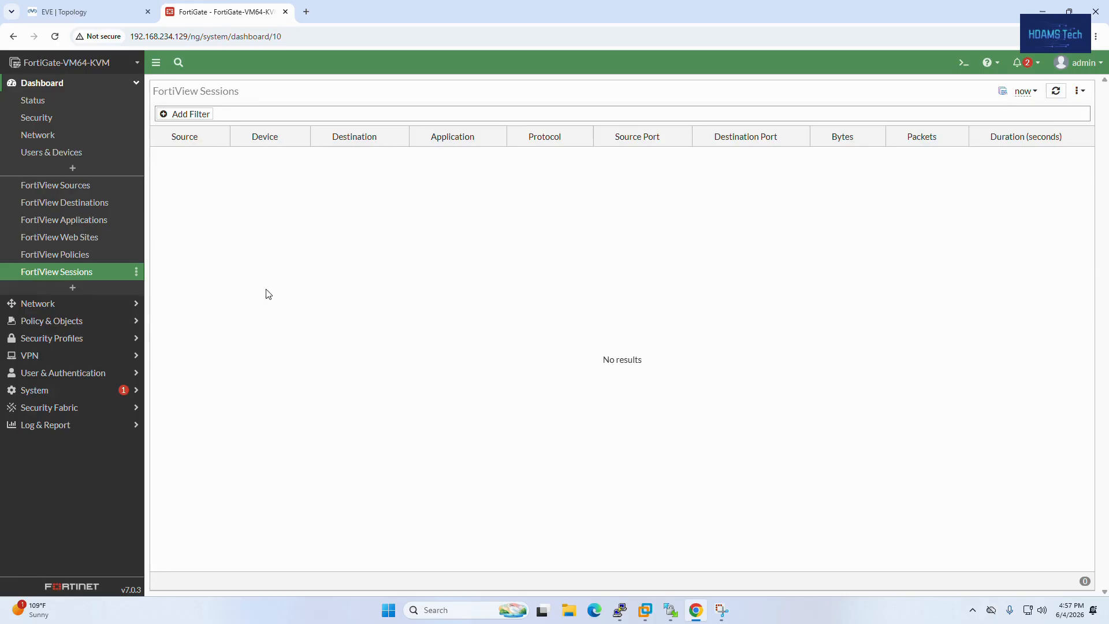
Step: Review the network interfaces list and the DNS settings, switching the DNS servers option to Specify without applying it
click(91, 306)
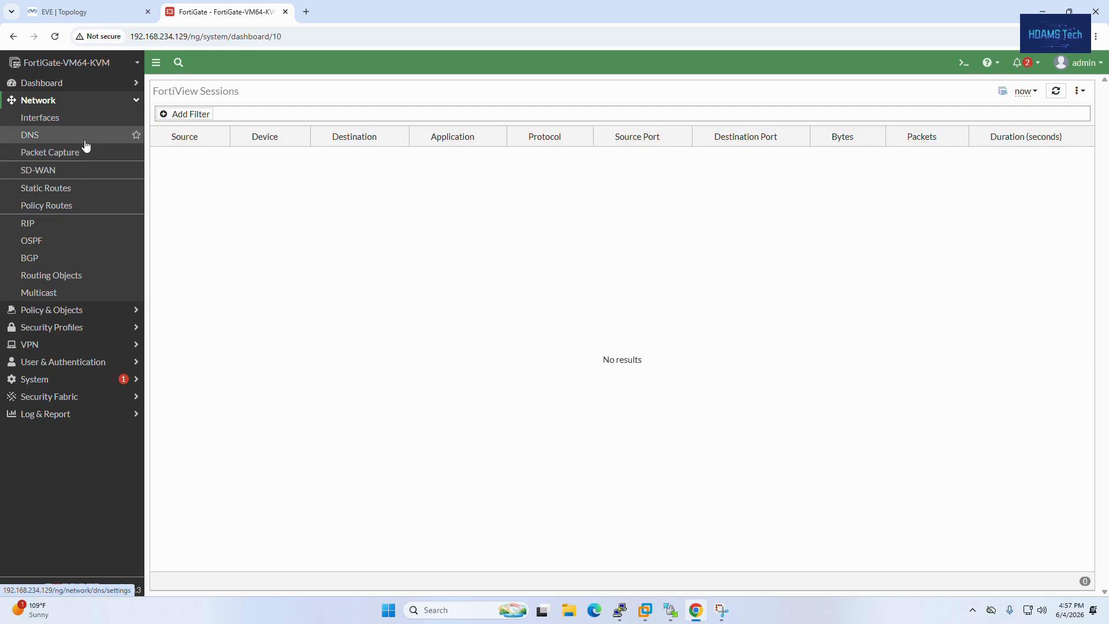
click(55, 125)
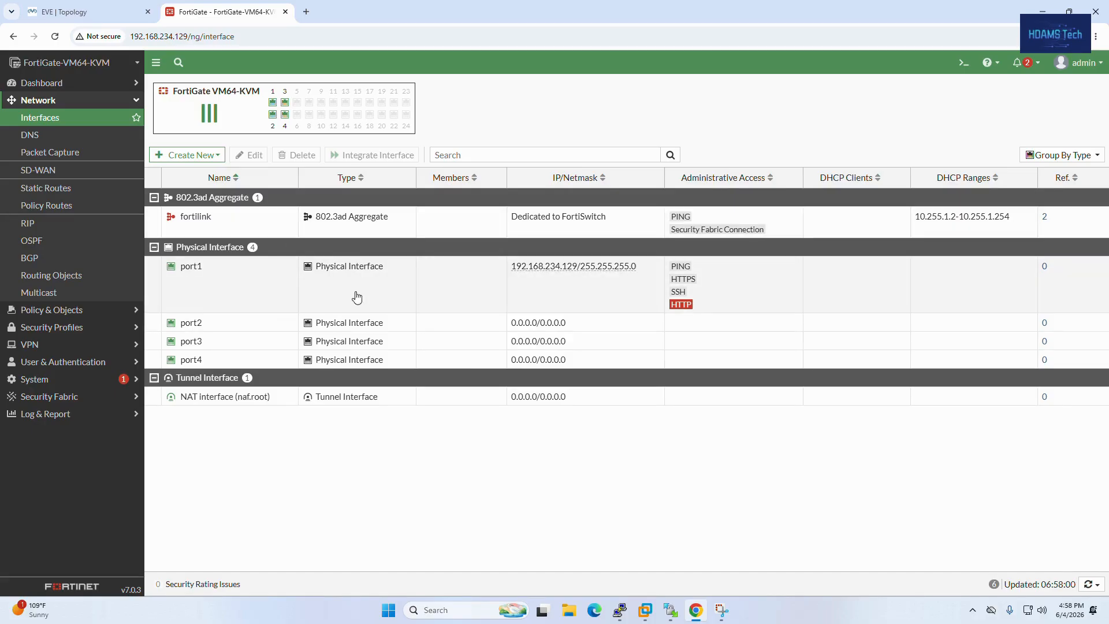
click(32, 137)
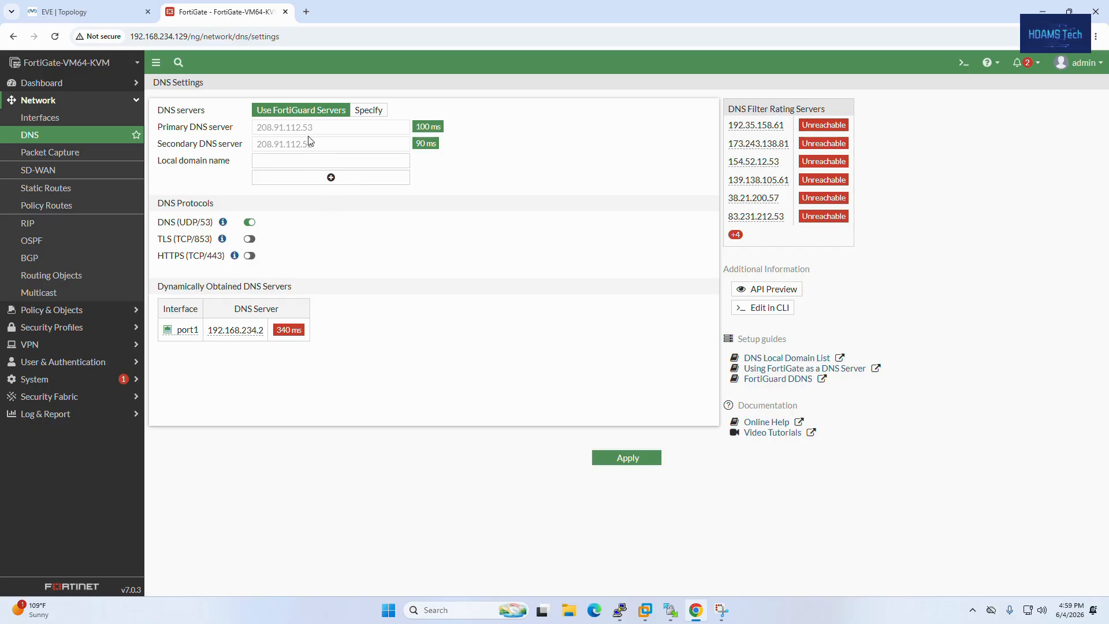
click(370, 111)
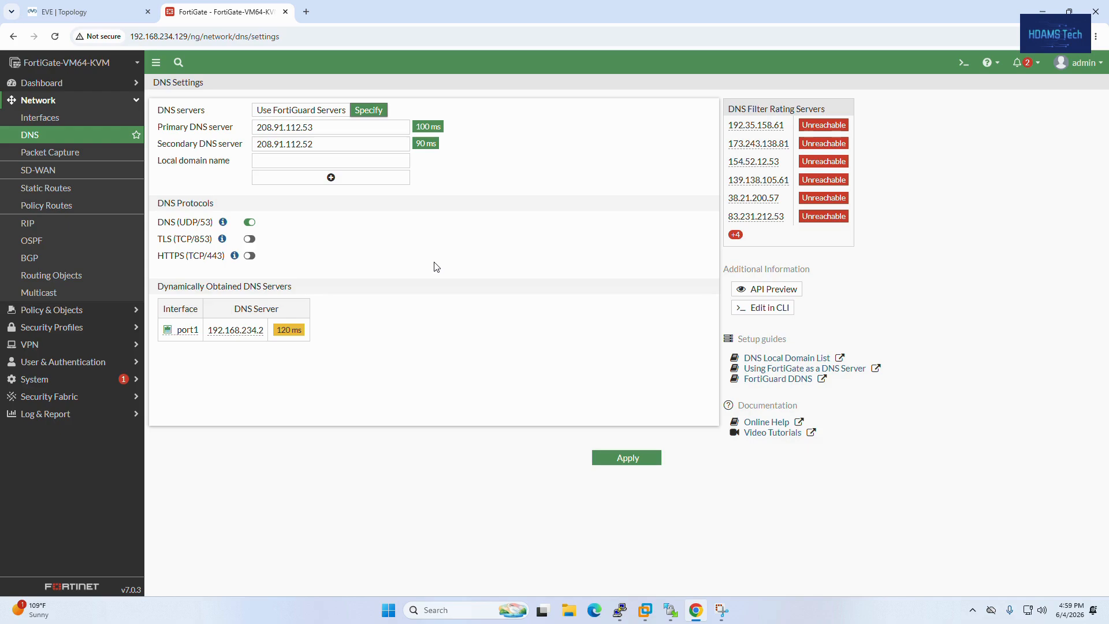
Step: Review the Packet Capture page and its form for a new capture, leaving the form without saving
click(56, 157)
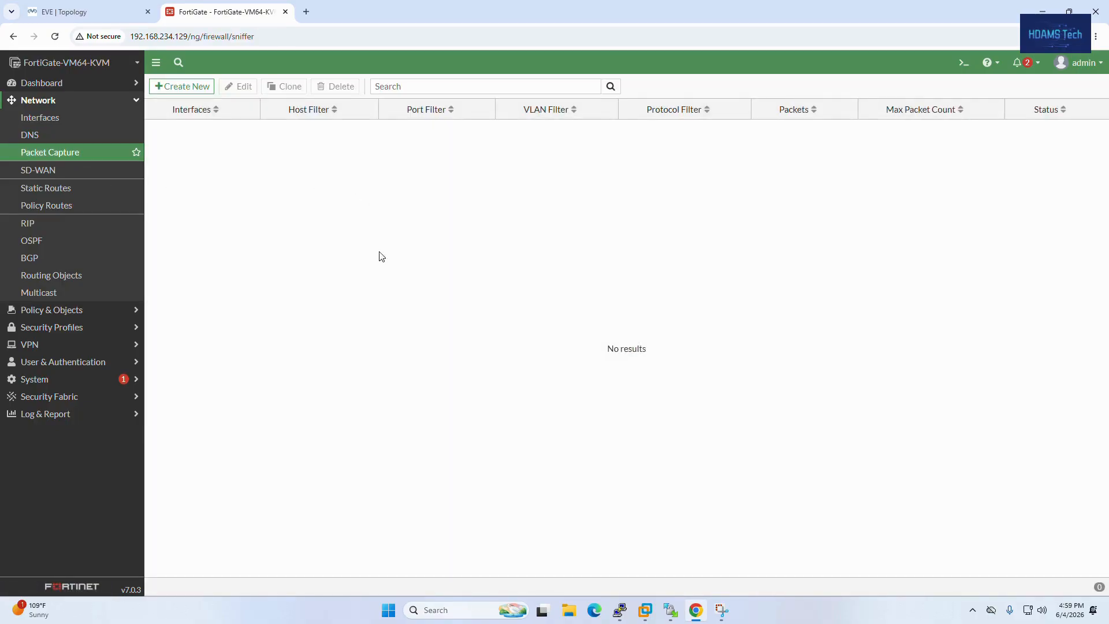
click(173, 87)
click(663, 445)
Step: Look through the SD-WAN rules and performance SLAs, and return to the SD-WAN zones
click(96, 174)
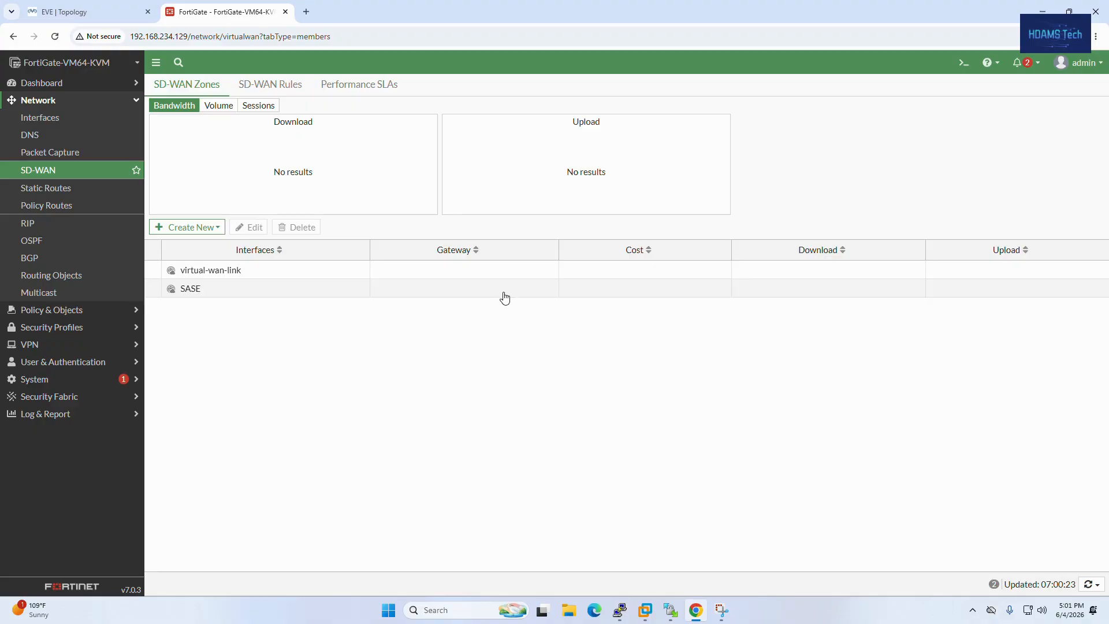
click(275, 90)
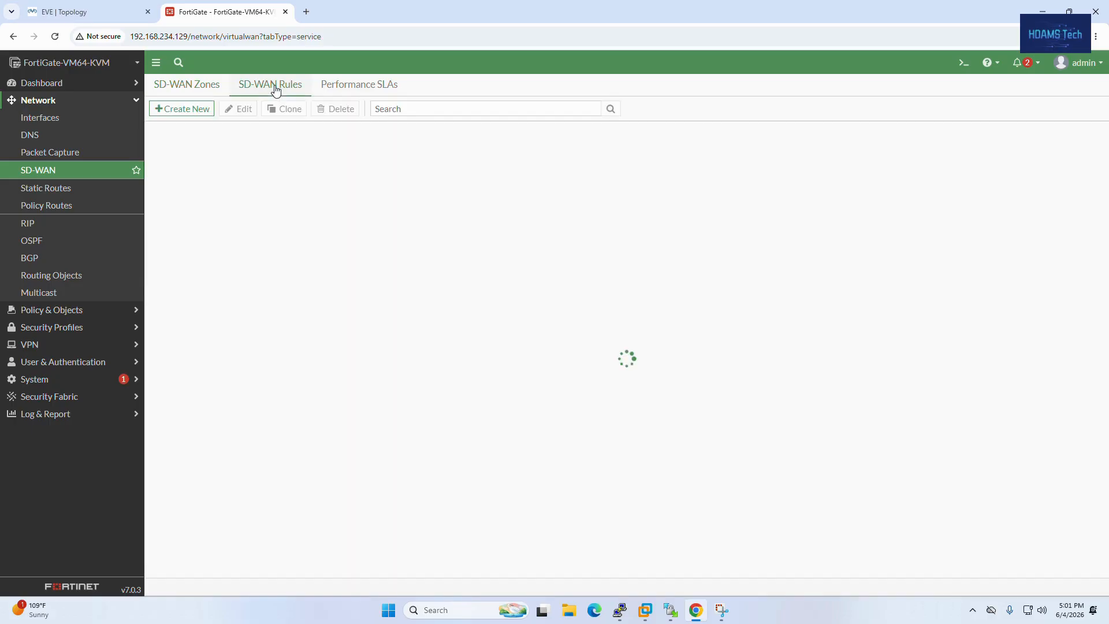
click(359, 86)
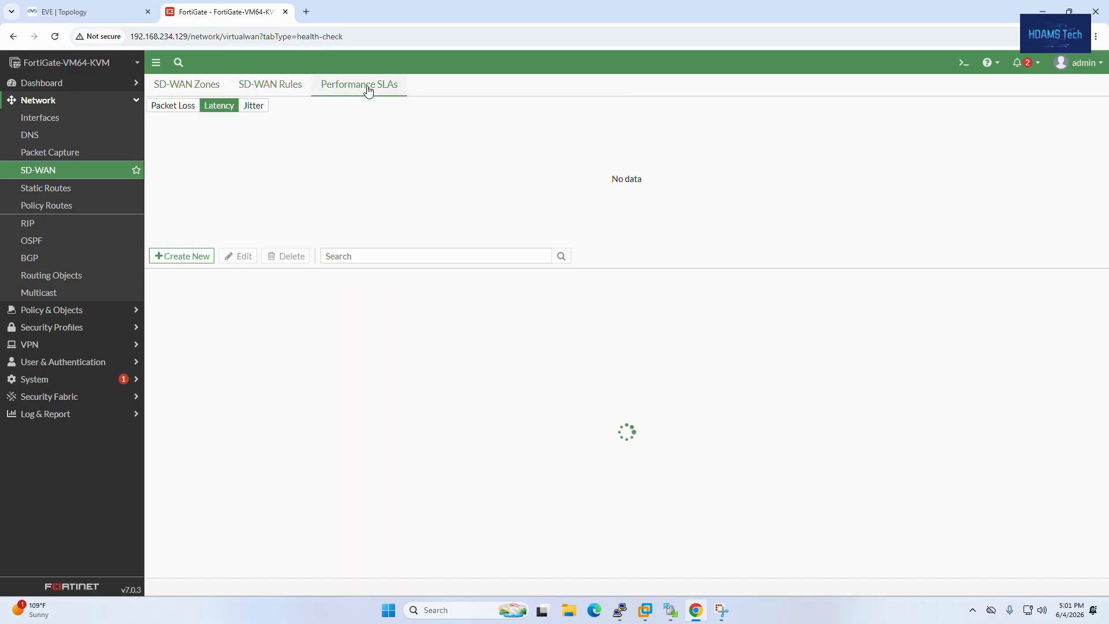
click(173, 85)
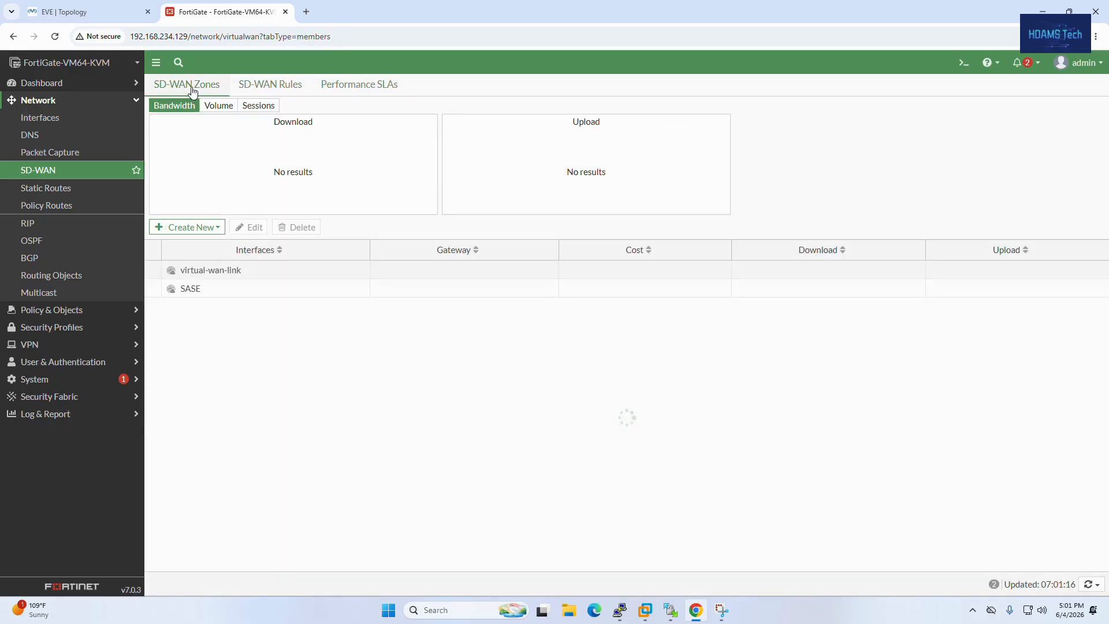
Step: Examine the new static route form with its Internet Service and Subnet destination types, cancel it, and view the policy routes list
click(77, 194)
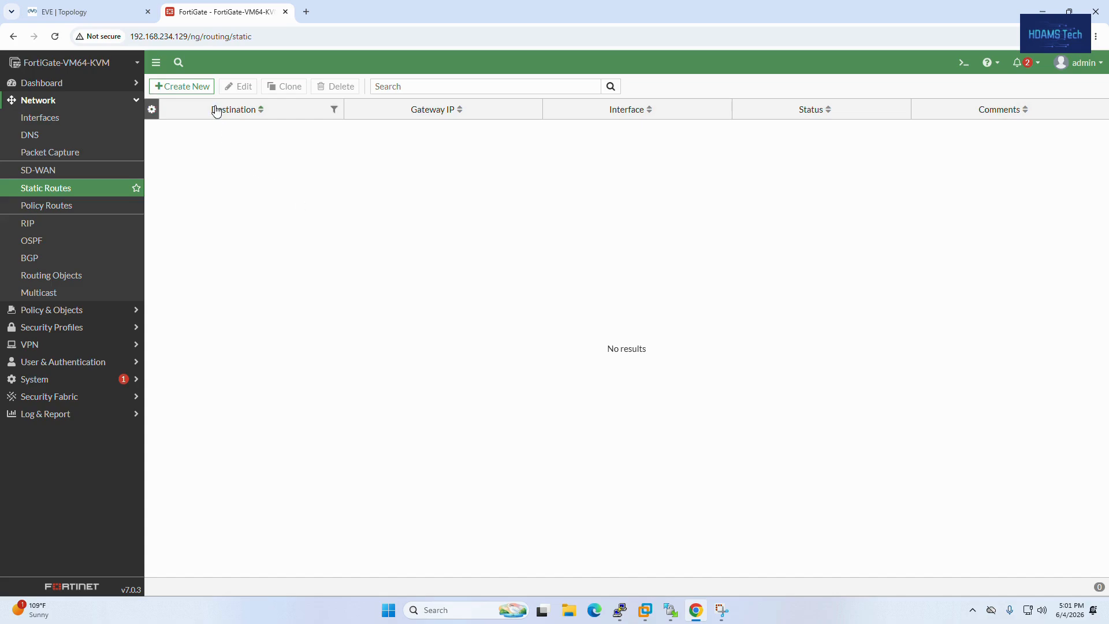
click(199, 87)
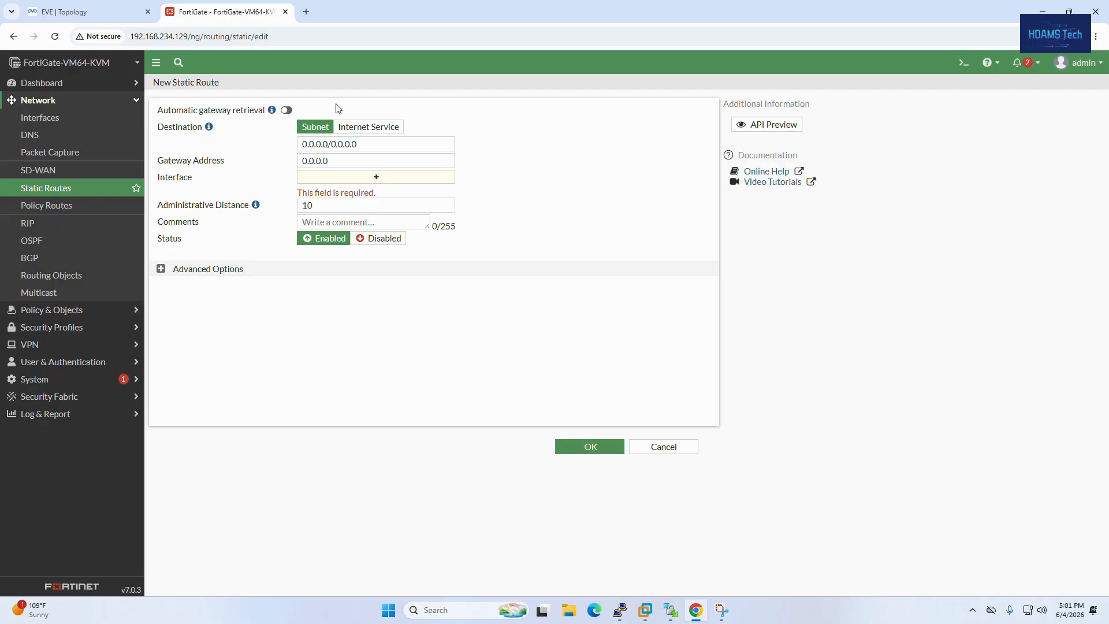
click(356, 127)
click(315, 126)
click(652, 455)
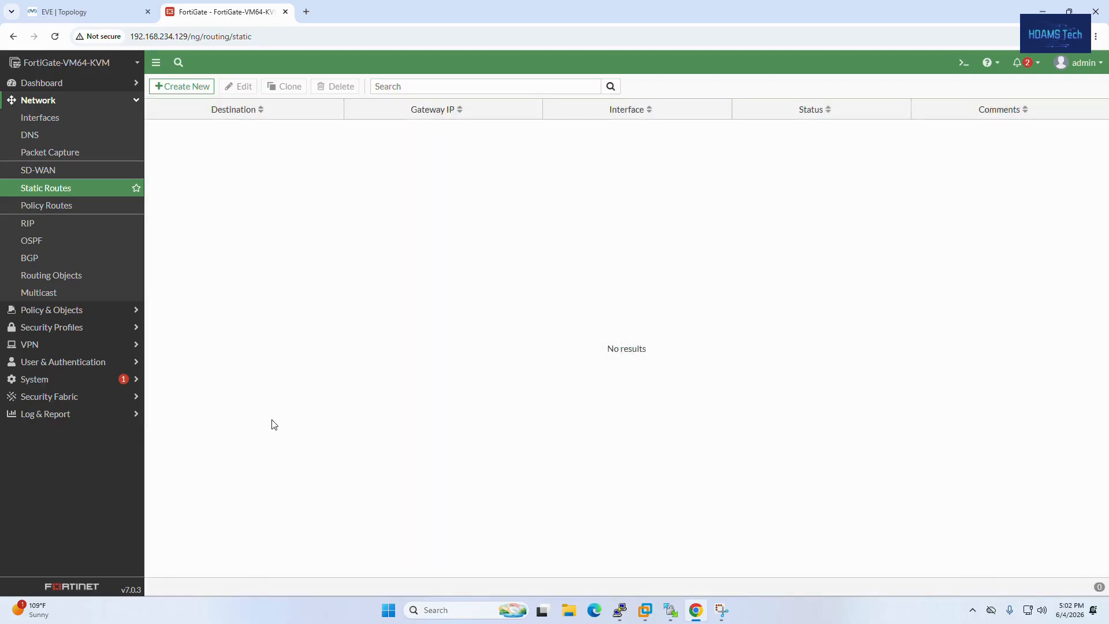
click(68, 209)
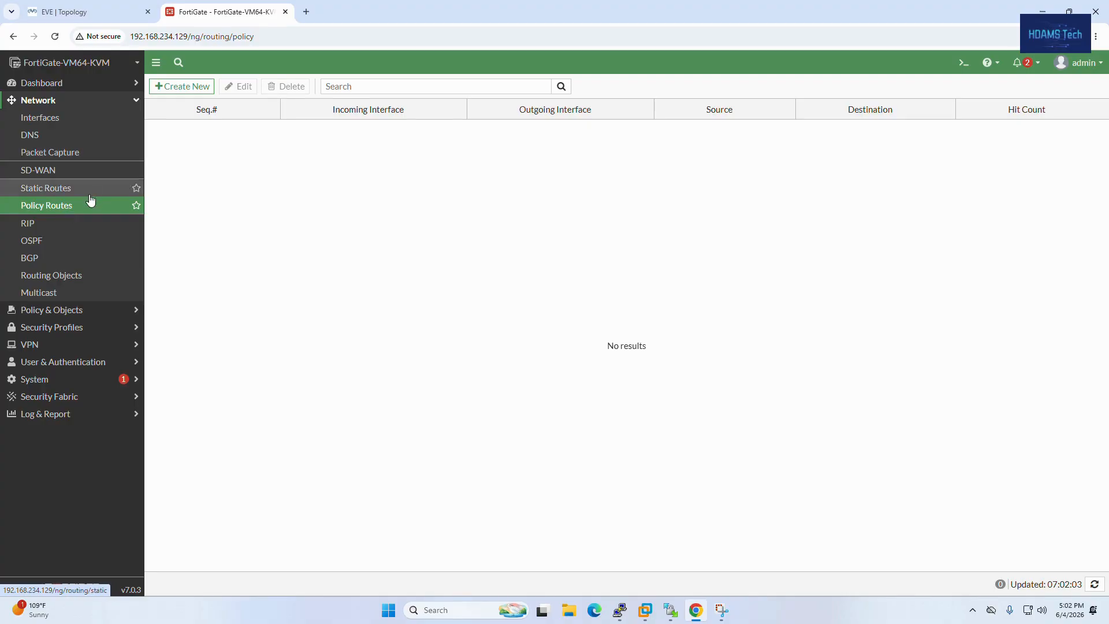
Step: Examine the form for a new routing policy, leave it unsaved, and view the RIP settings
click(94, 204)
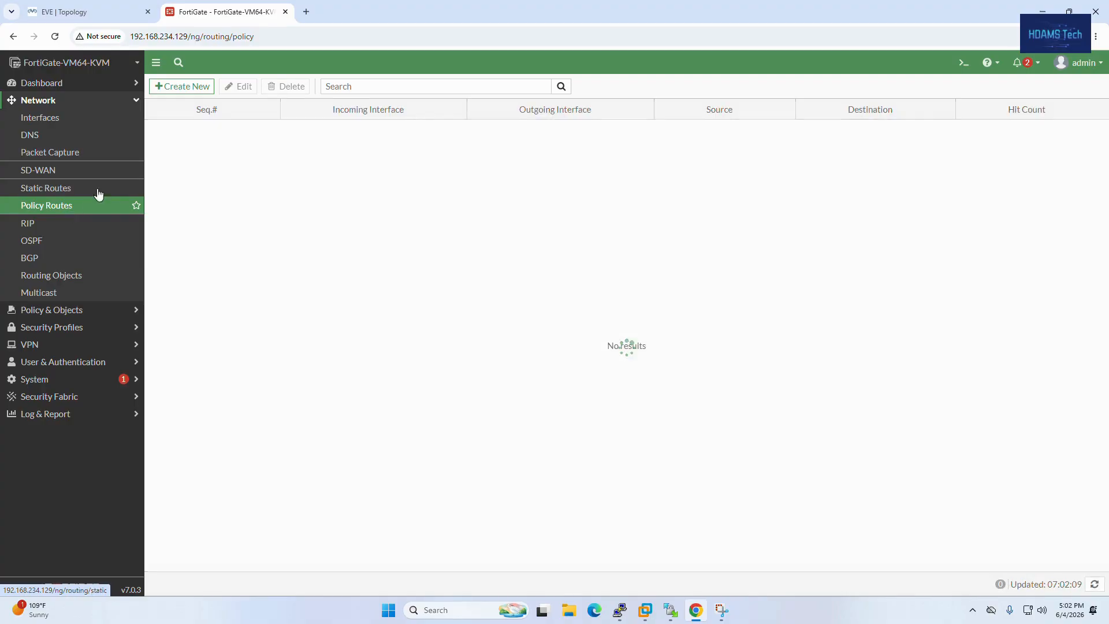
click(191, 90)
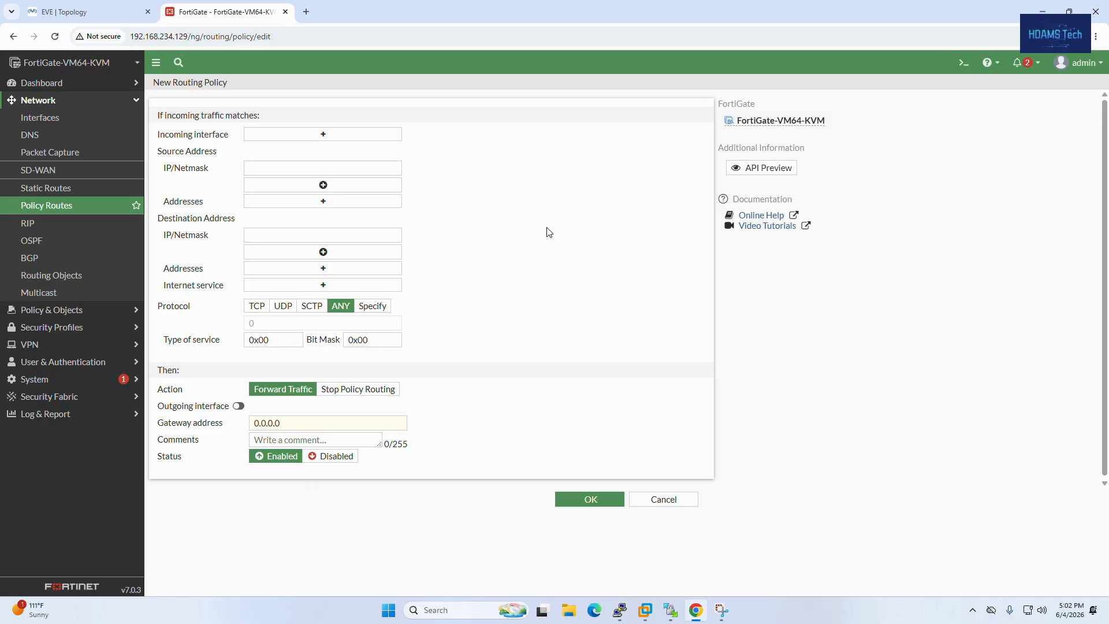
click(69, 230)
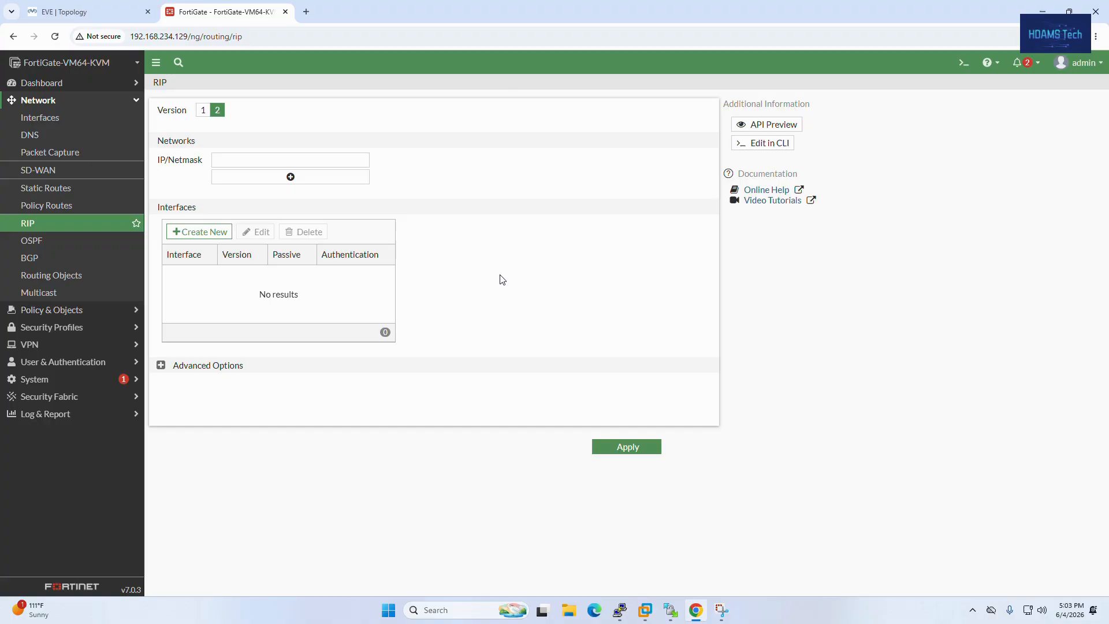
Step: Review the OSPF settings from areas to summary addresses, and the local BGP options with neighbors and neighbor ranges
click(46, 241)
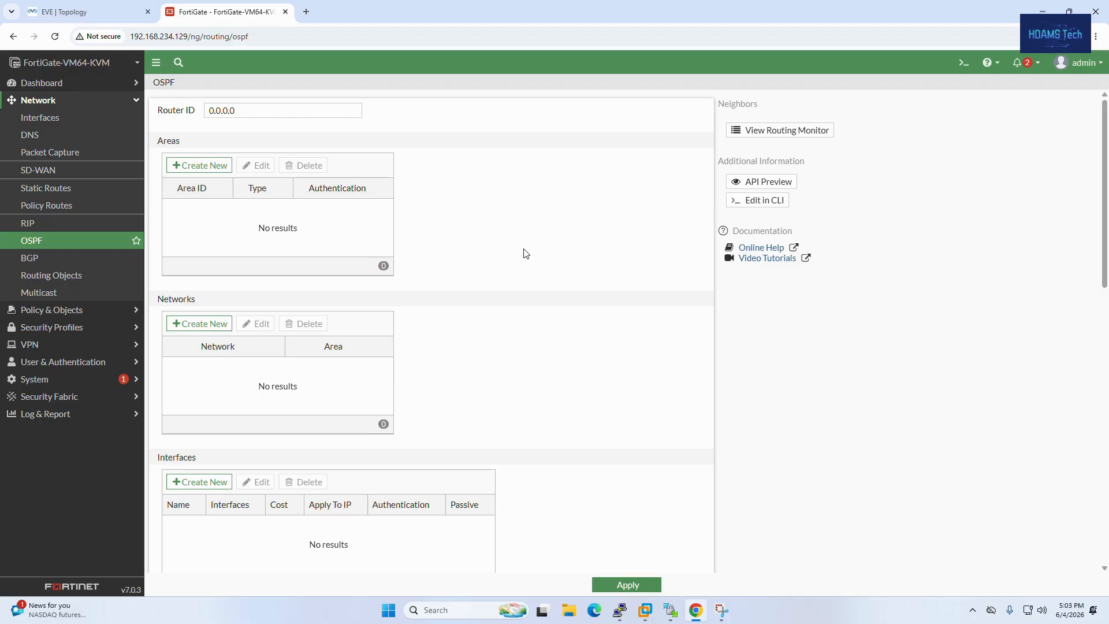
scroll(526, 253, down, 1)
scroll(526, 253, down, 1)
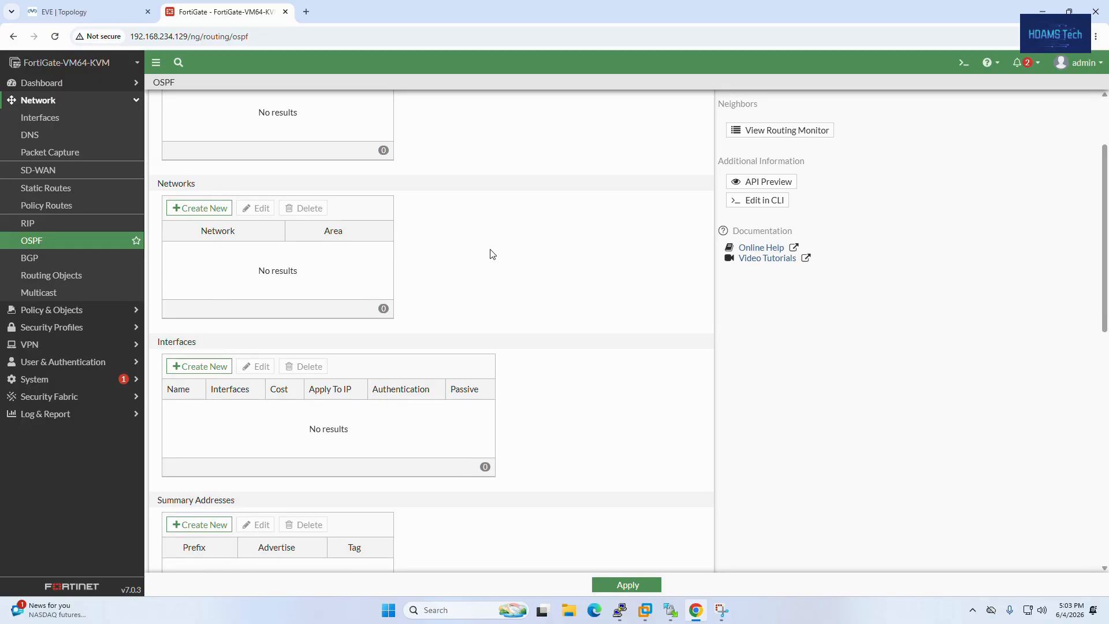
click(68, 264)
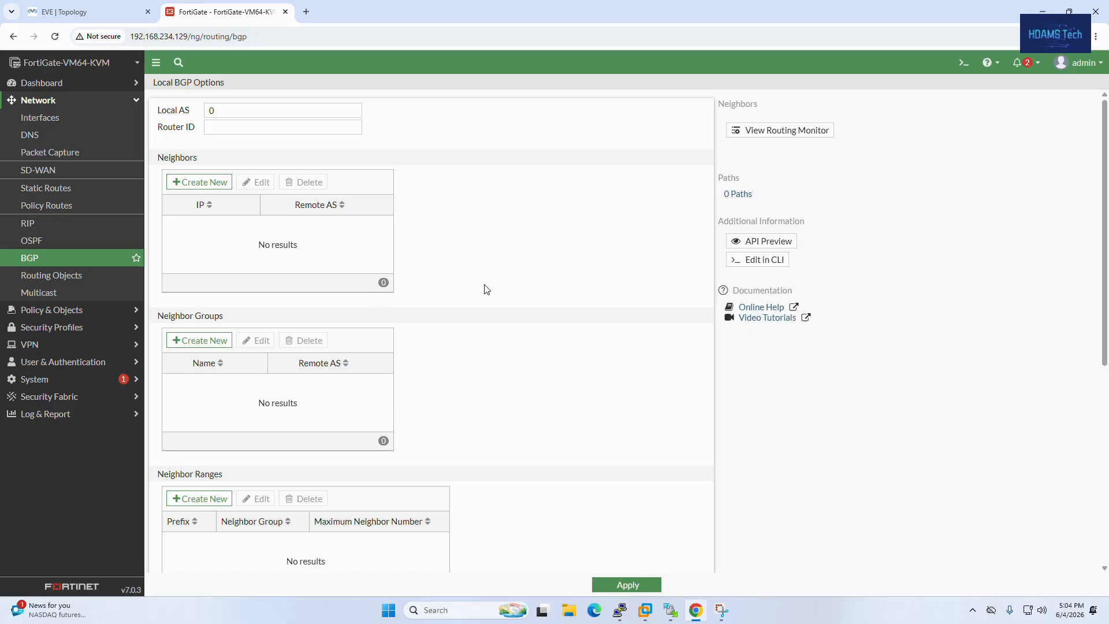
scroll(483, 290, down, 1)
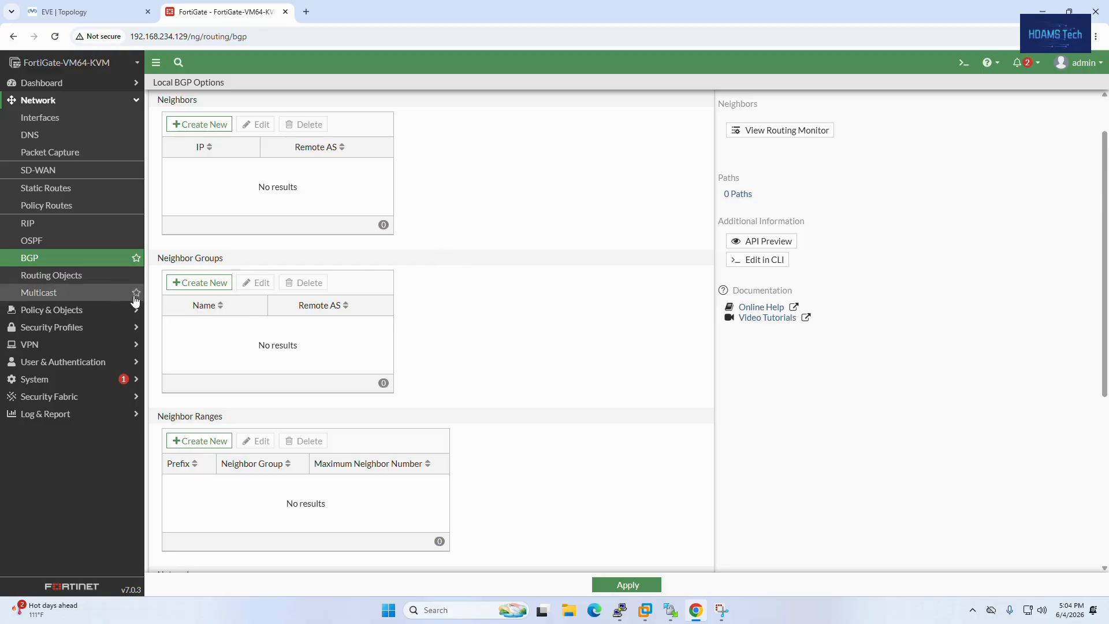
Step: Check which kinds of routing objects can be created, and view the Multicast routing settings
click(82, 278)
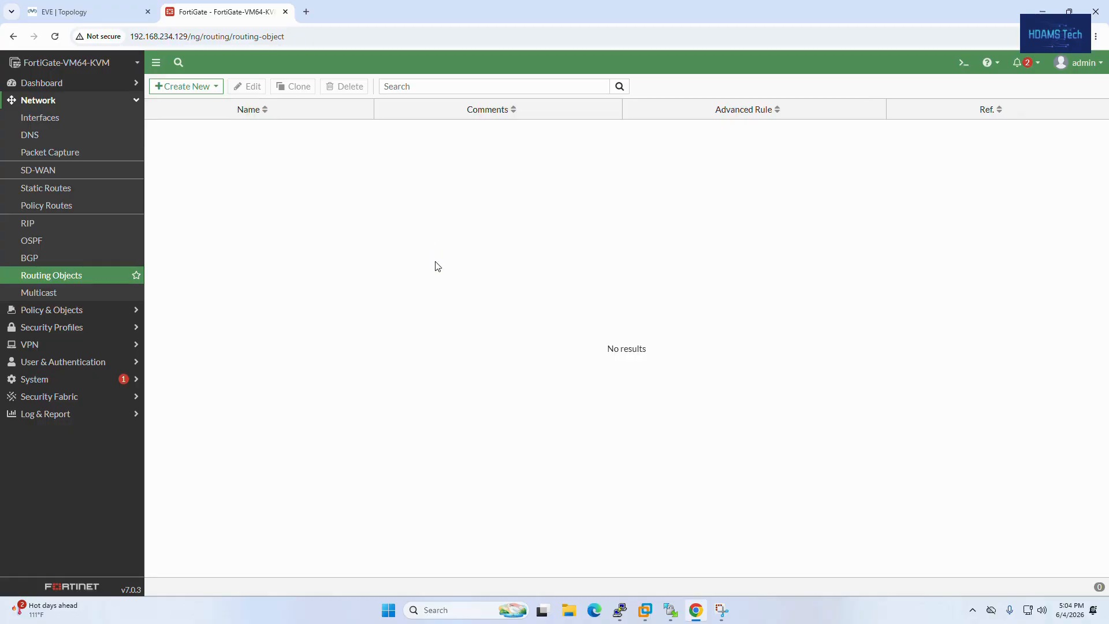
click(205, 86)
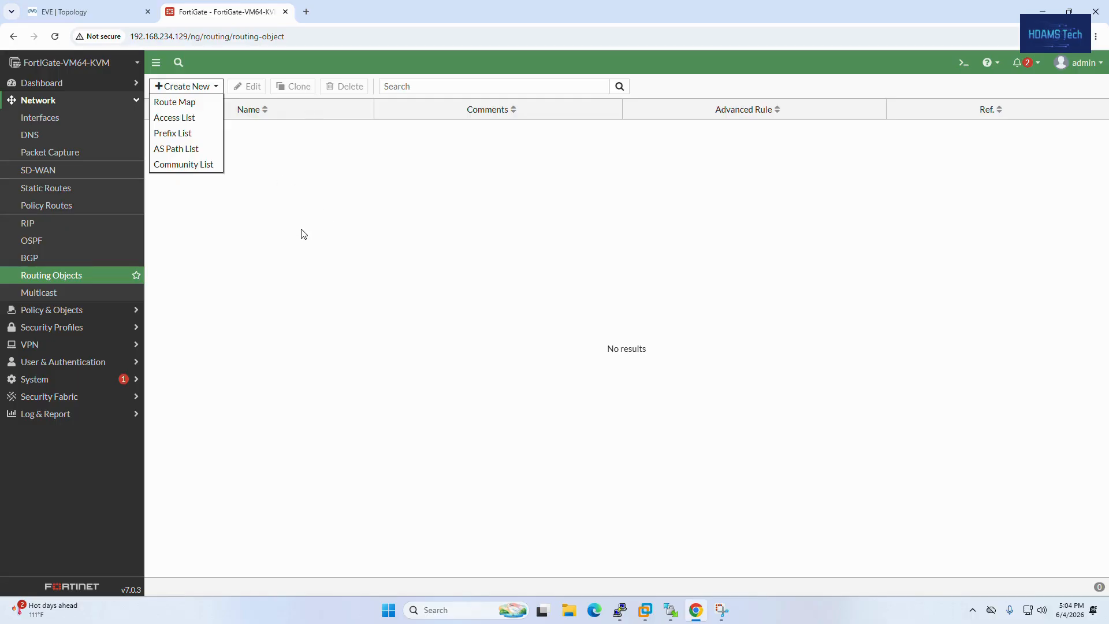
click(90, 293)
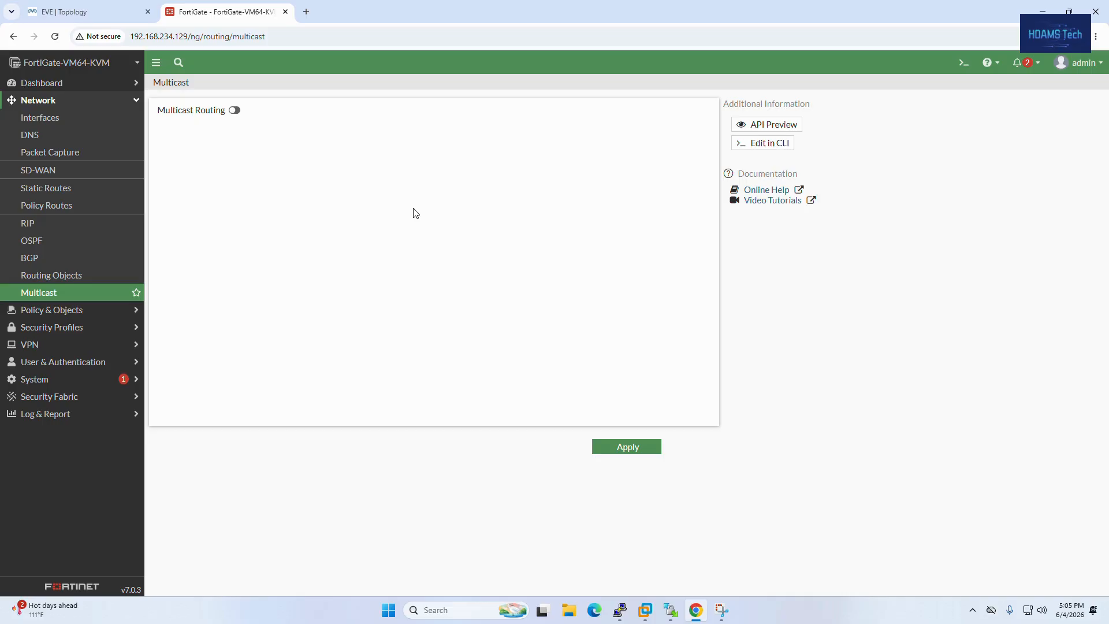
Step: View the firewall policy list and examine the new policy form down to its logging options
click(81, 314)
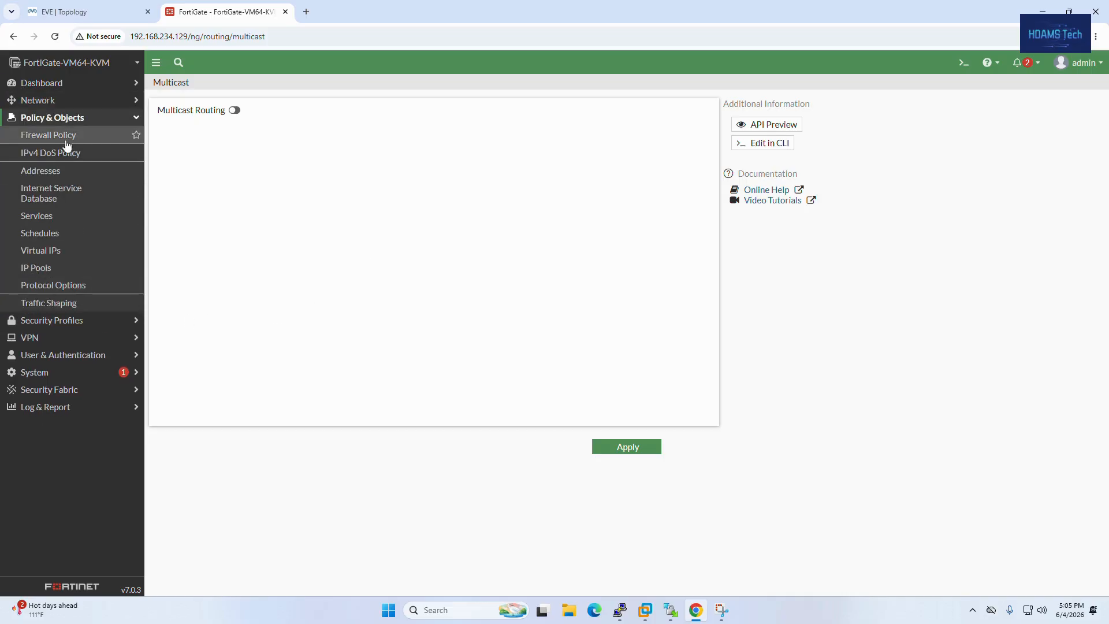
click(37, 139)
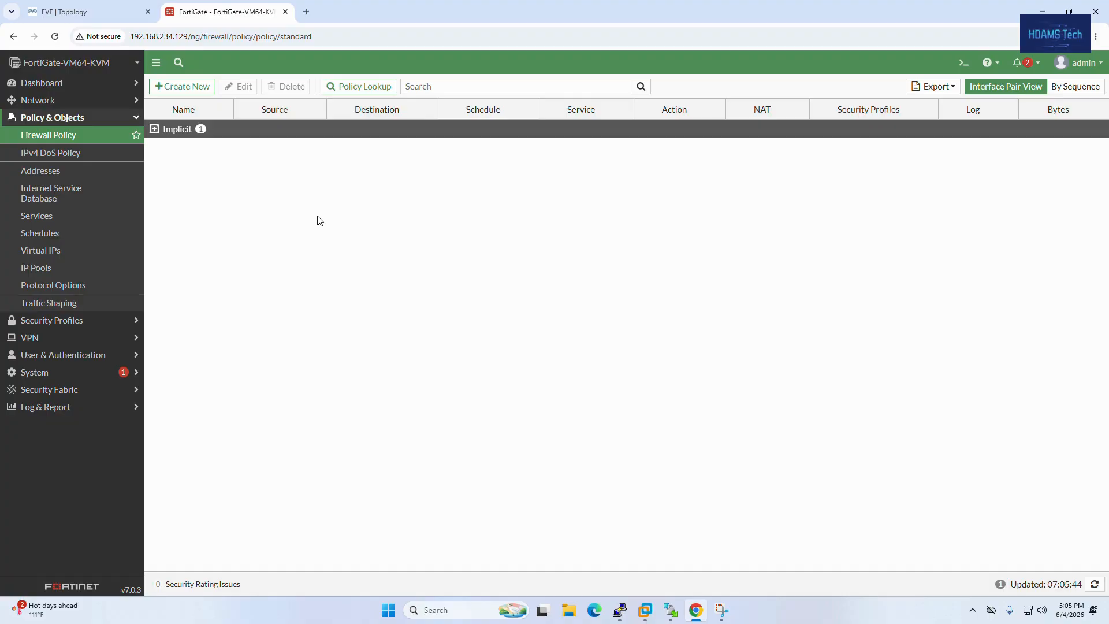
click(178, 86)
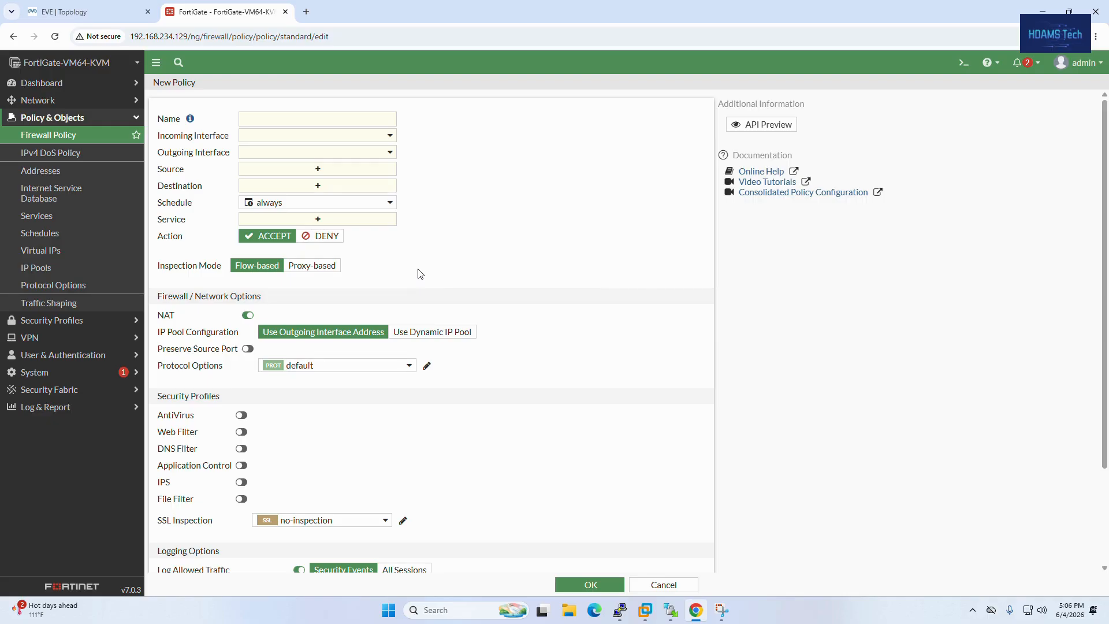
scroll(427, 287, down, 1)
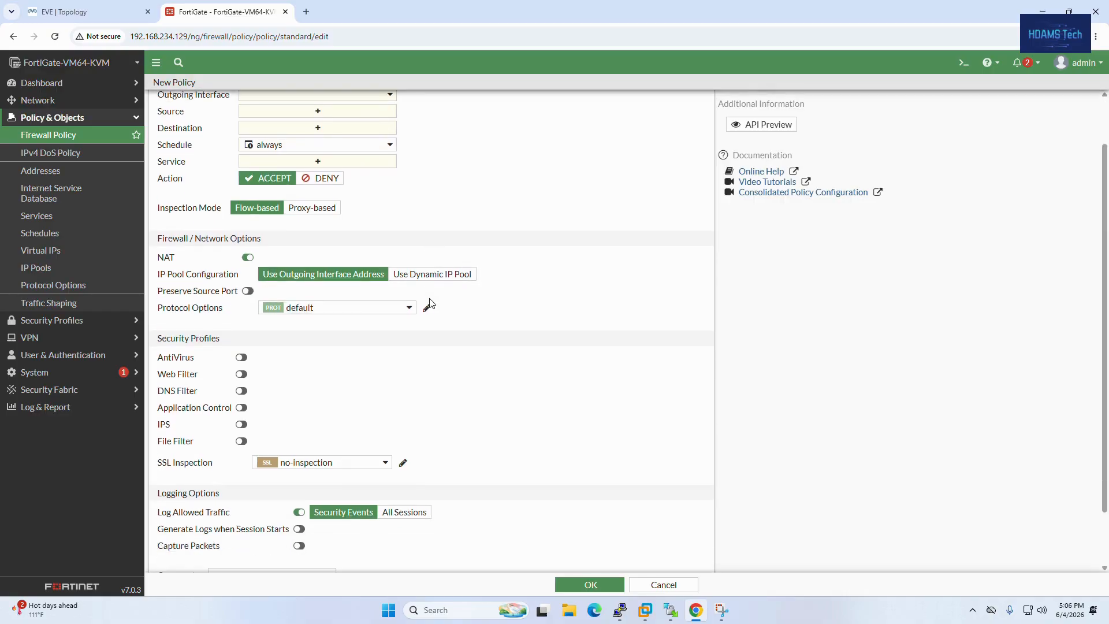
Step: View the IPv4 DoS policies and examine the L3 and L4 anomaly settings in the new policy form
click(65, 155)
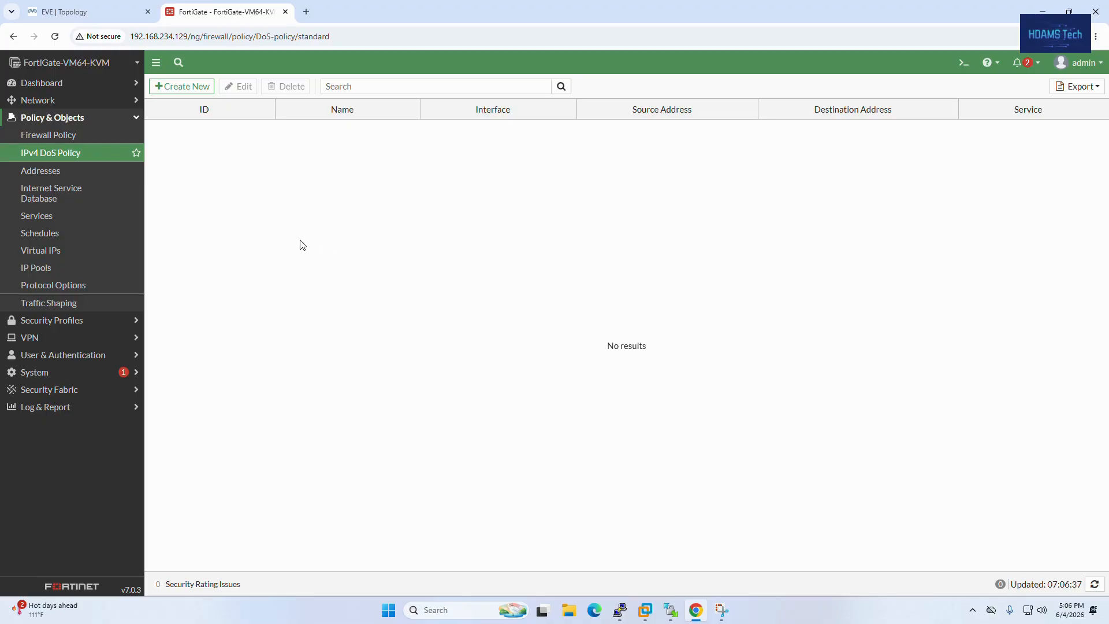
click(174, 86)
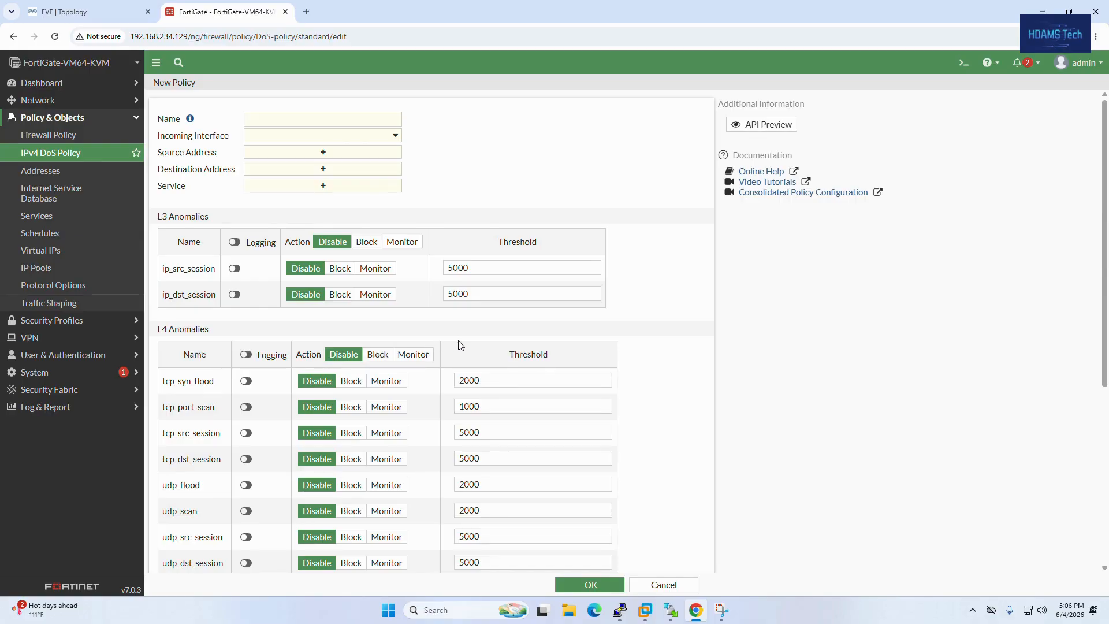
scroll(460, 344, down, 1)
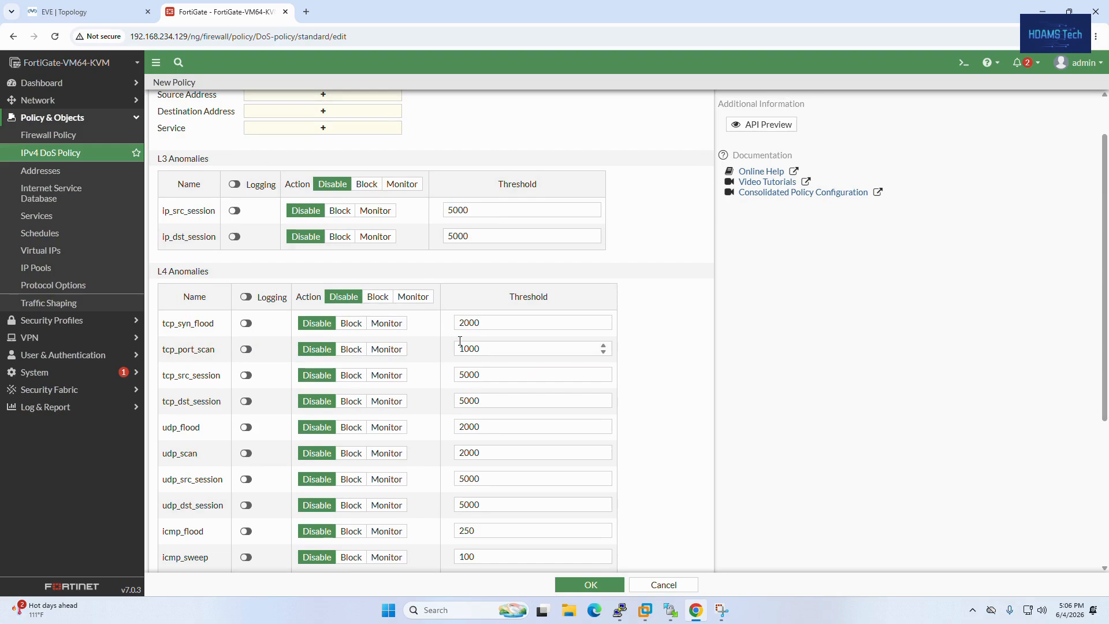
scroll(460, 341, down, 1)
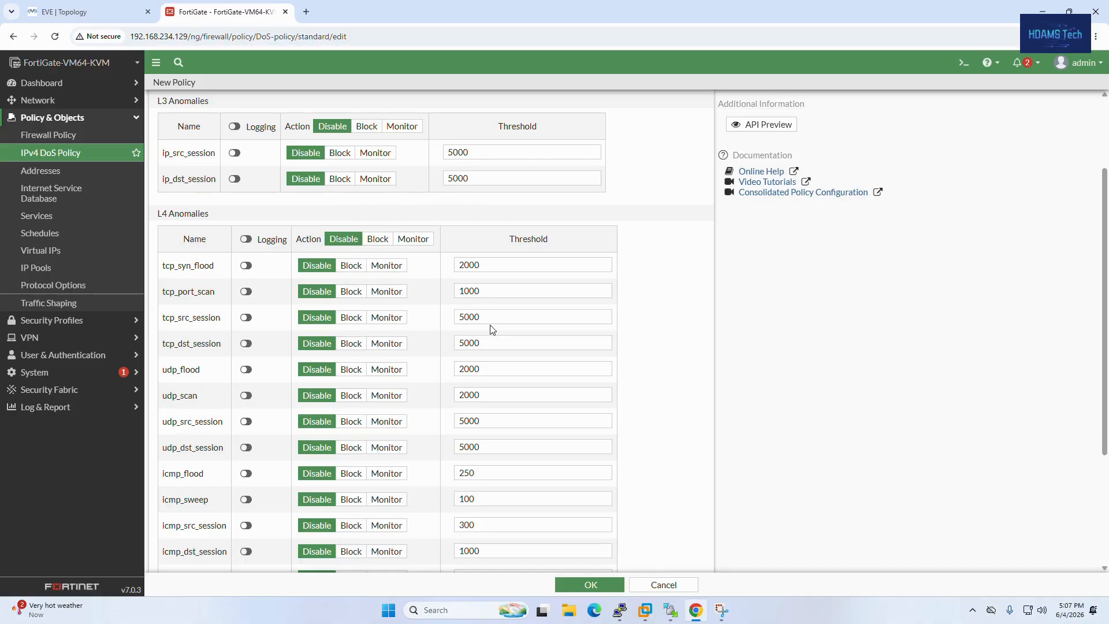
Step: Review the address objects, browse the predefined services in the Internet Service Database, and check what can be created there
click(52, 176)
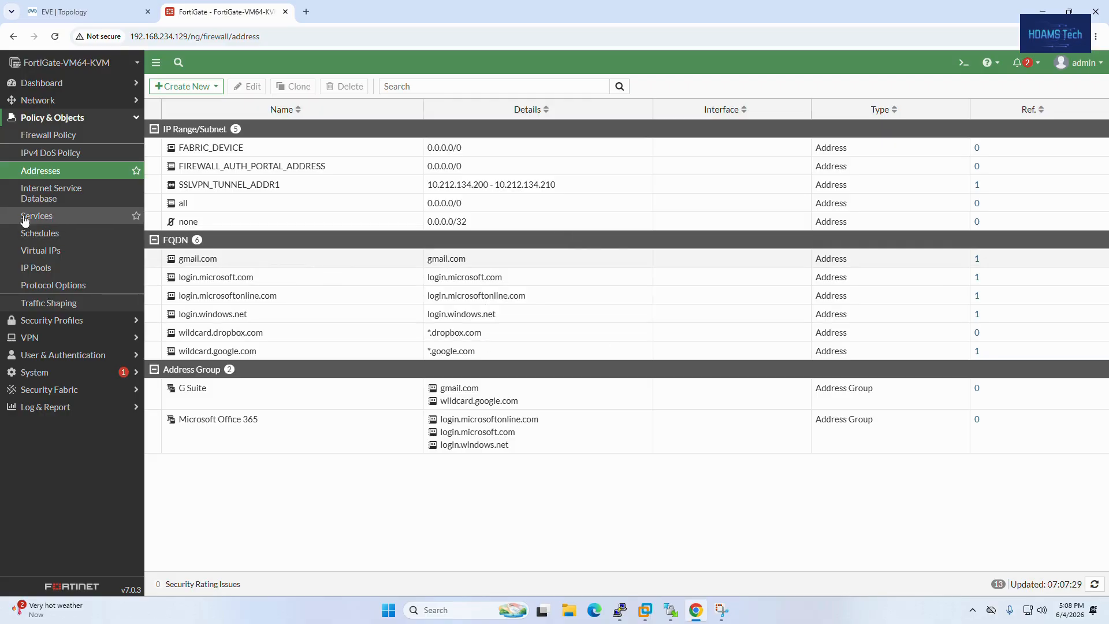
click(45, 197)
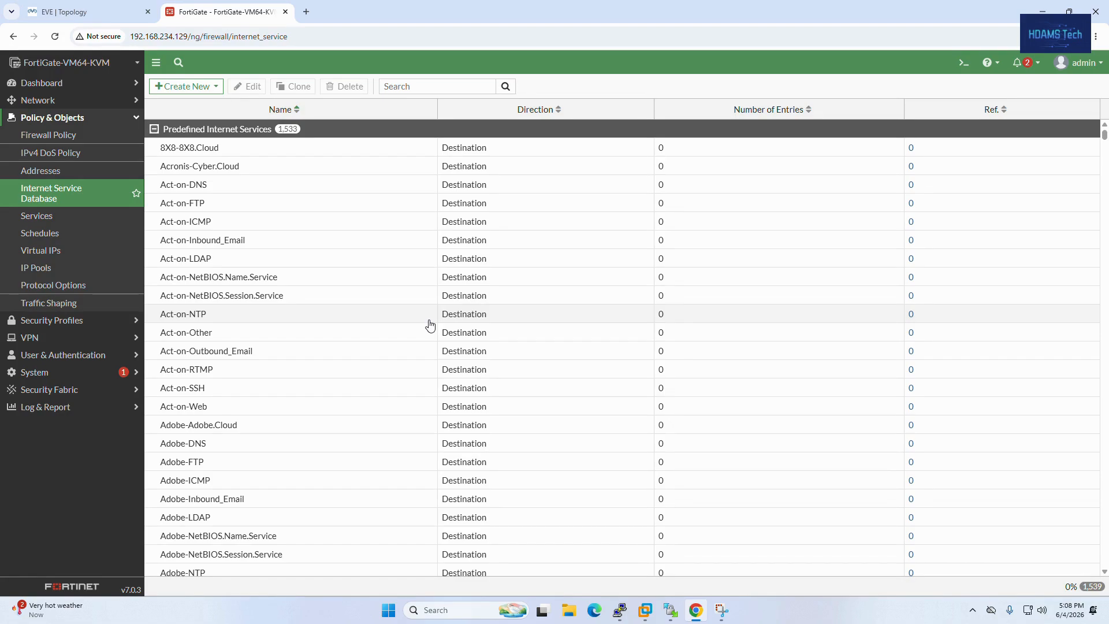
scroll(430, 325, down, 20)
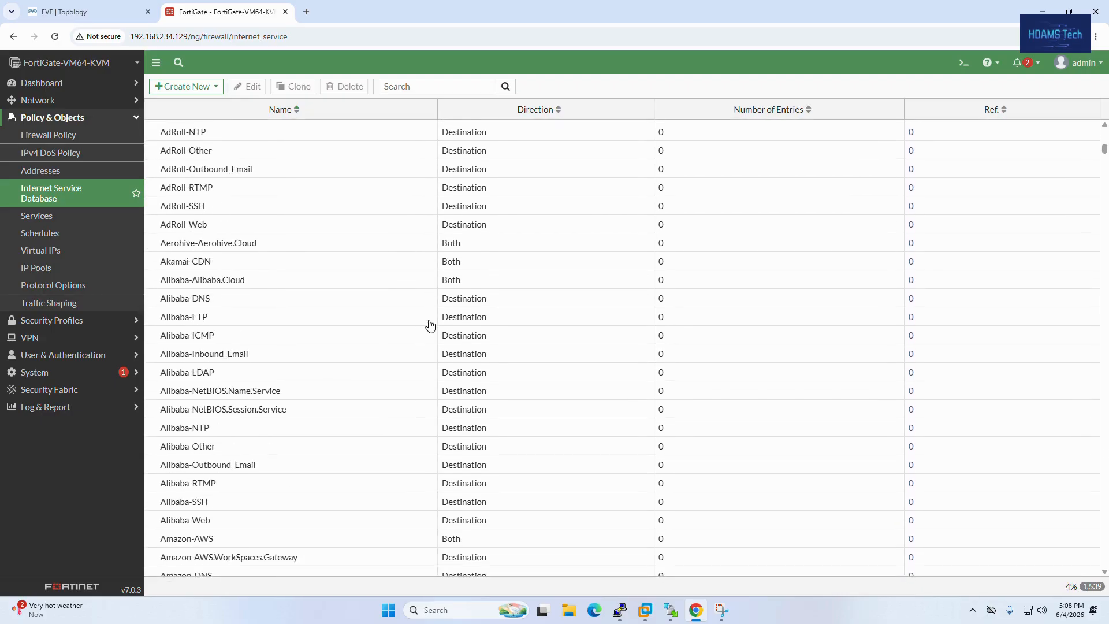
scroll(430, 325, down, 6)
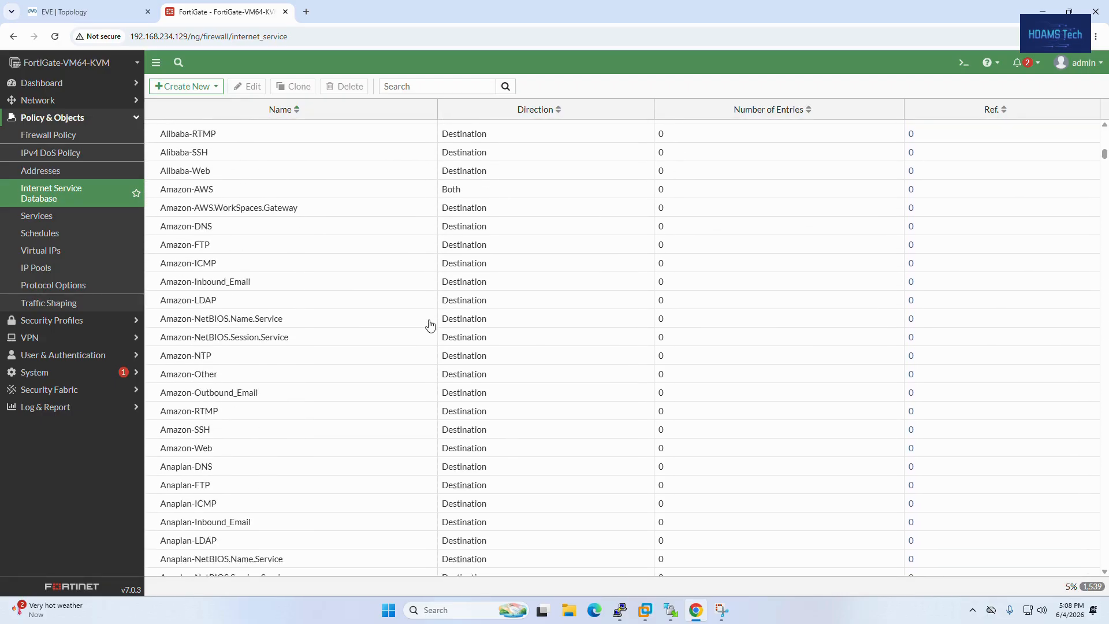
scroll(430, 326, down, 5)
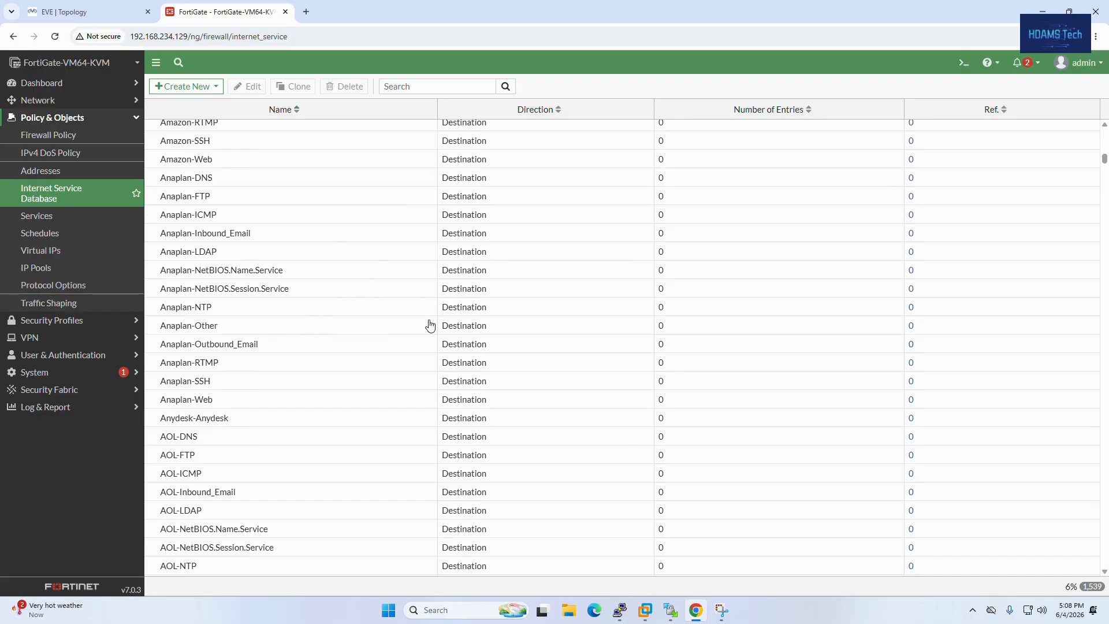
click(223, 88)
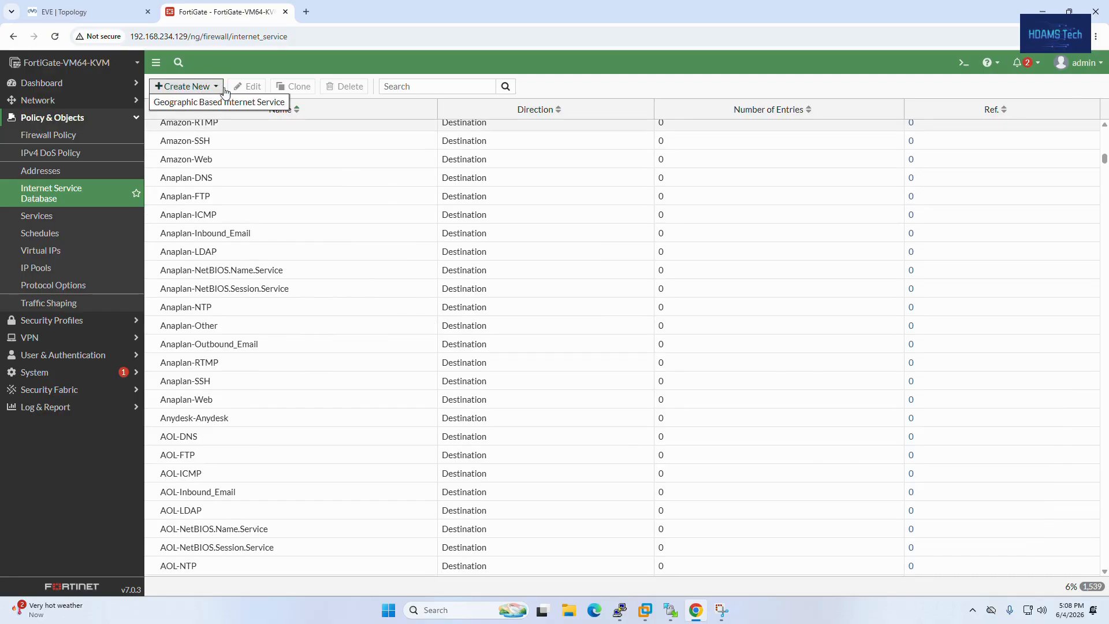
Step: View the list of firewall services and the list of recurring schedules
click(63, 223)
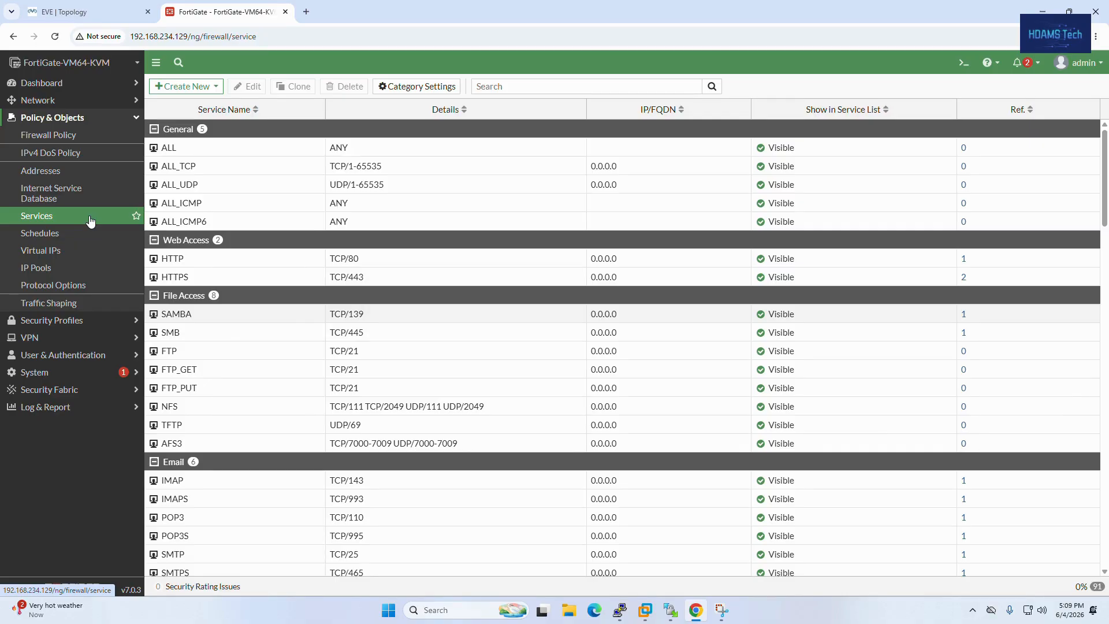
click(83, 232)
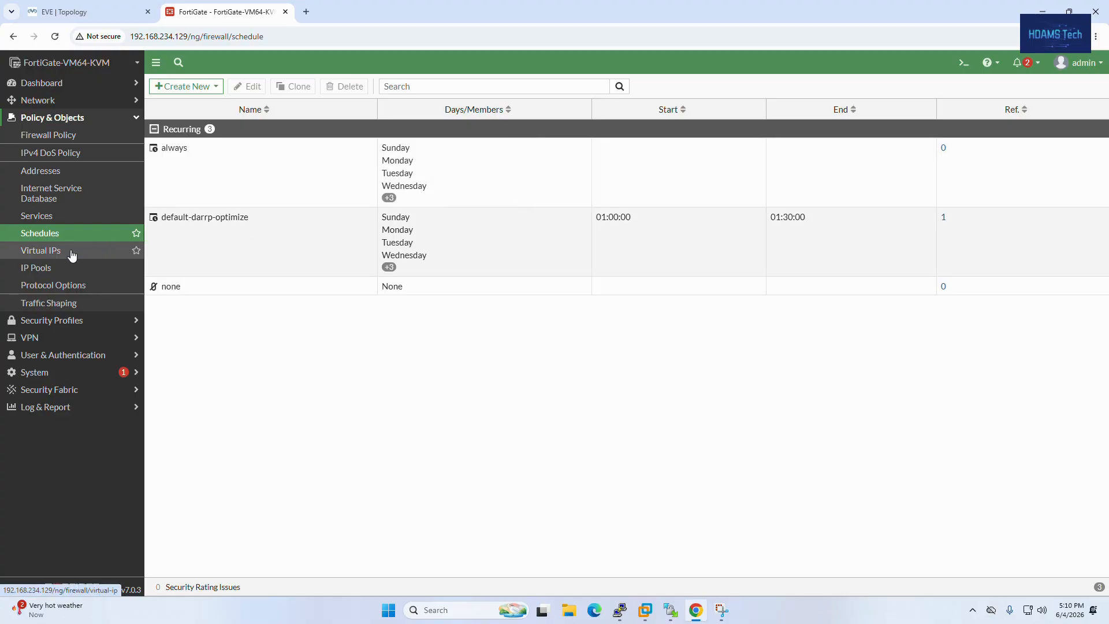
Step: View the Virtual IPs list and examine the form for a new virtual IP
click(71, 257)
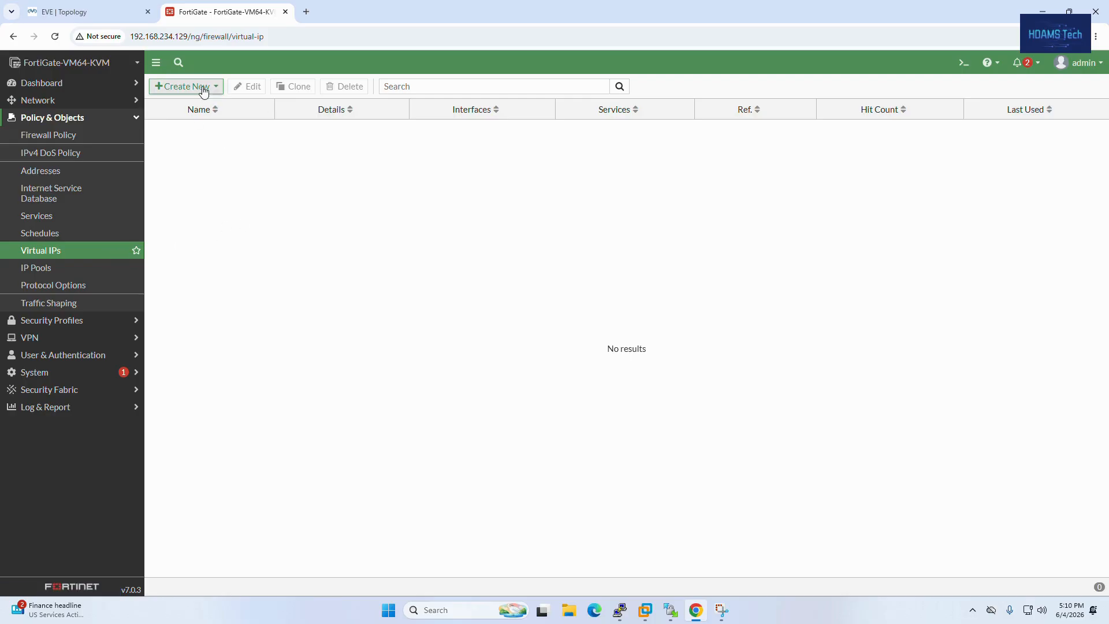
click(185, 86)
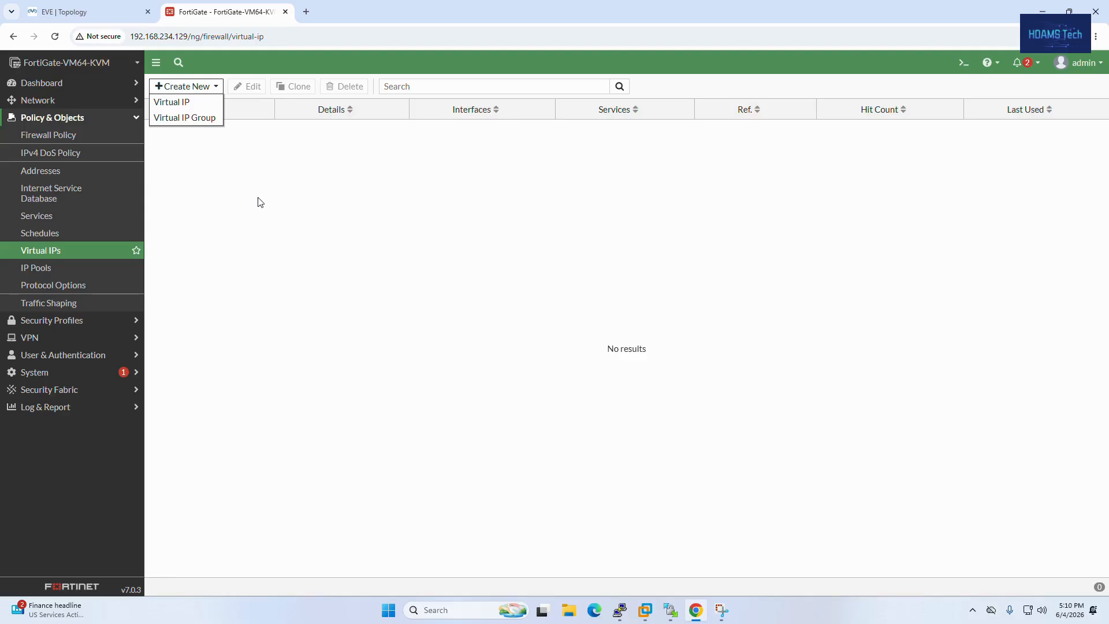
click(180, 104)
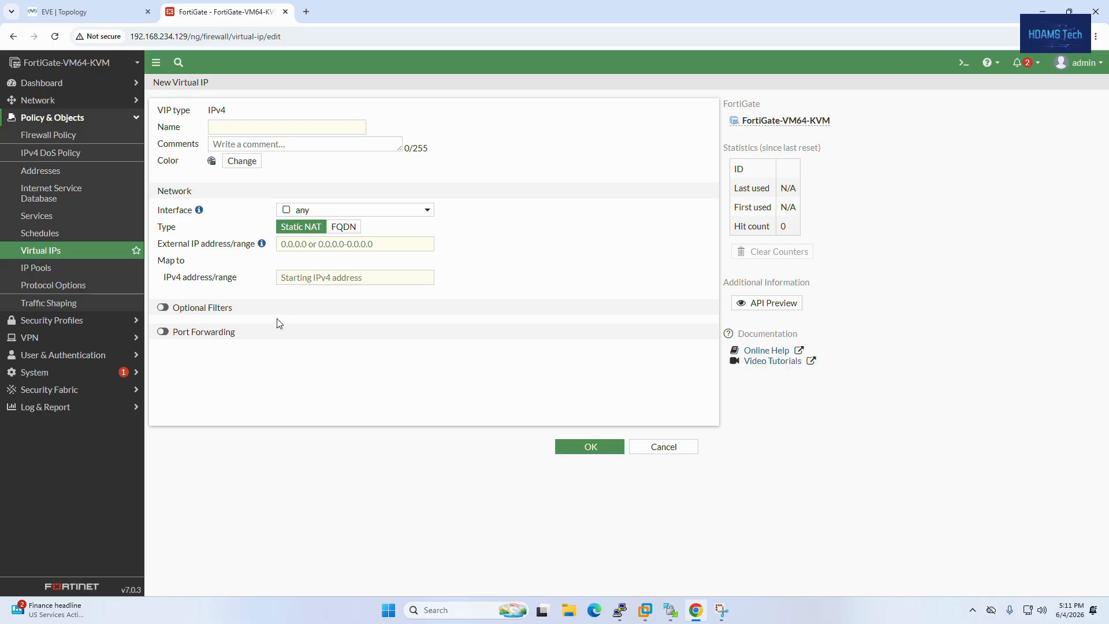
Step: View the IP Pools page, examine the new dynamic IP pool form, and cancel it
click(68, 272)
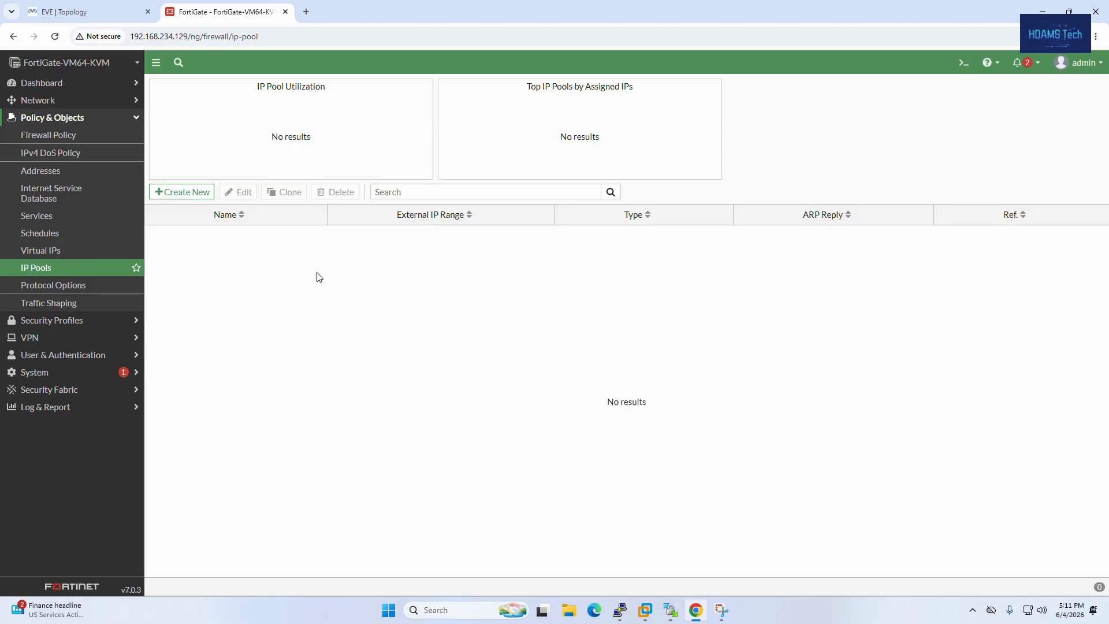
click(197, 192)
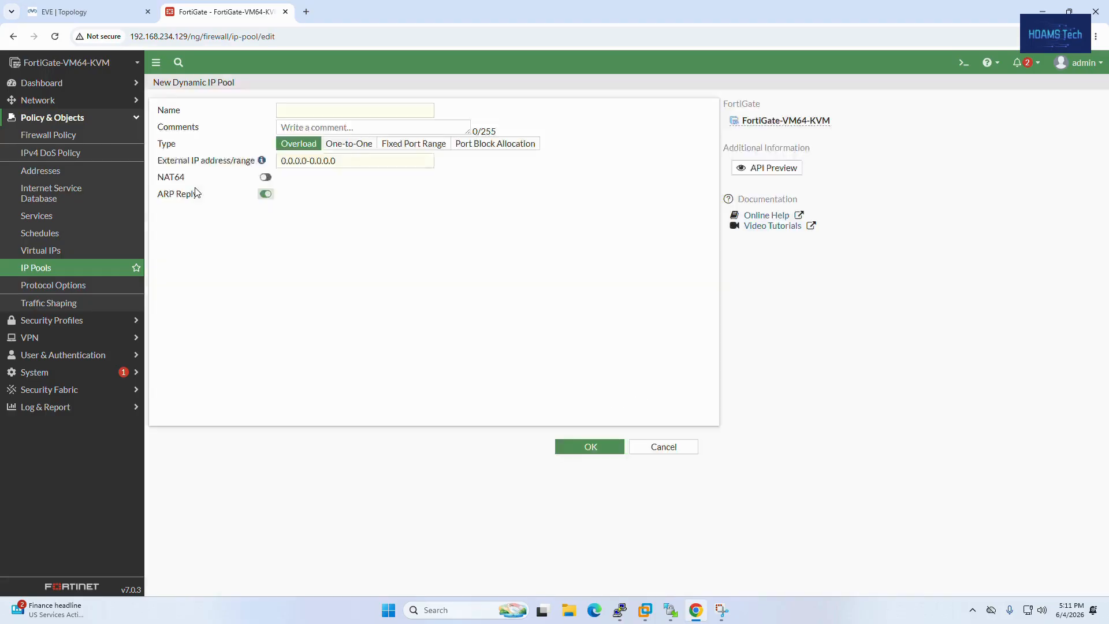
click(670, 449)
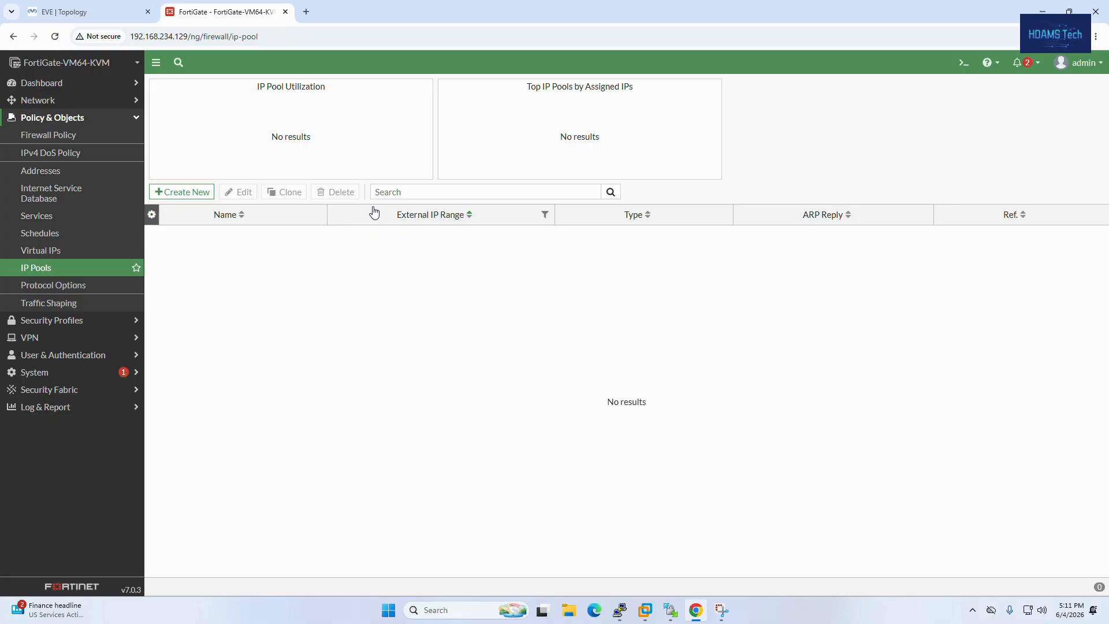
Step: Examine the new protocol options form with its port mappings, leave it unsaved, and view the traffic shapers
click(85, 292)
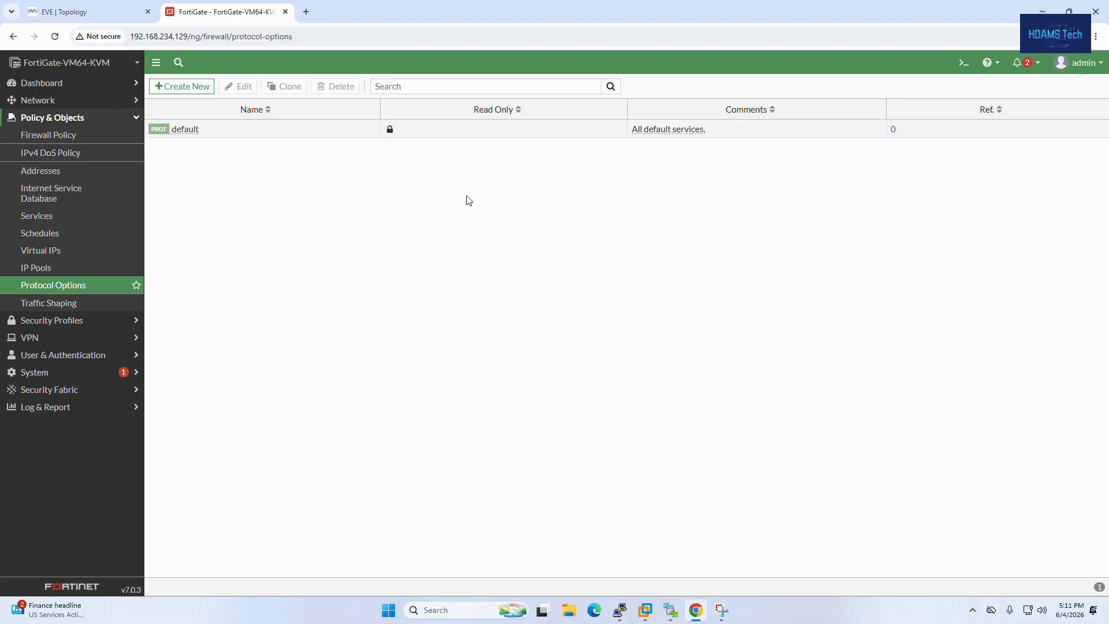
click(195, 88)
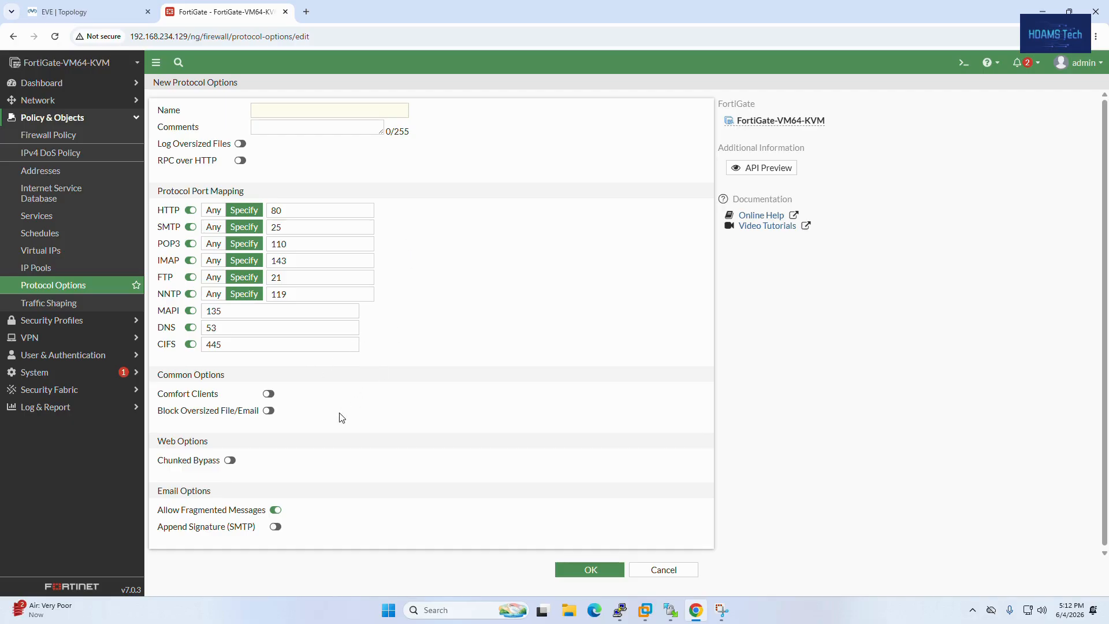
scroll(339, 416, down, 1)
click(49, 303)
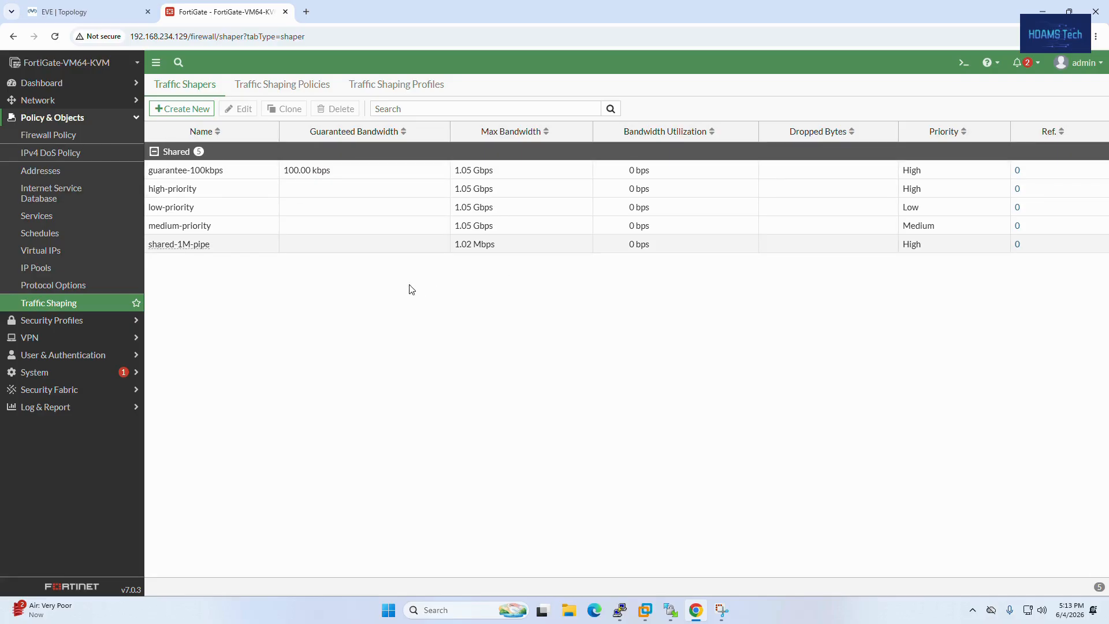
Step: Look over the pages offered under Security Profiles, VPN, User & Authentication, System, Security Fabric, and Log & Report
click(74, 320)
click(45, 360)
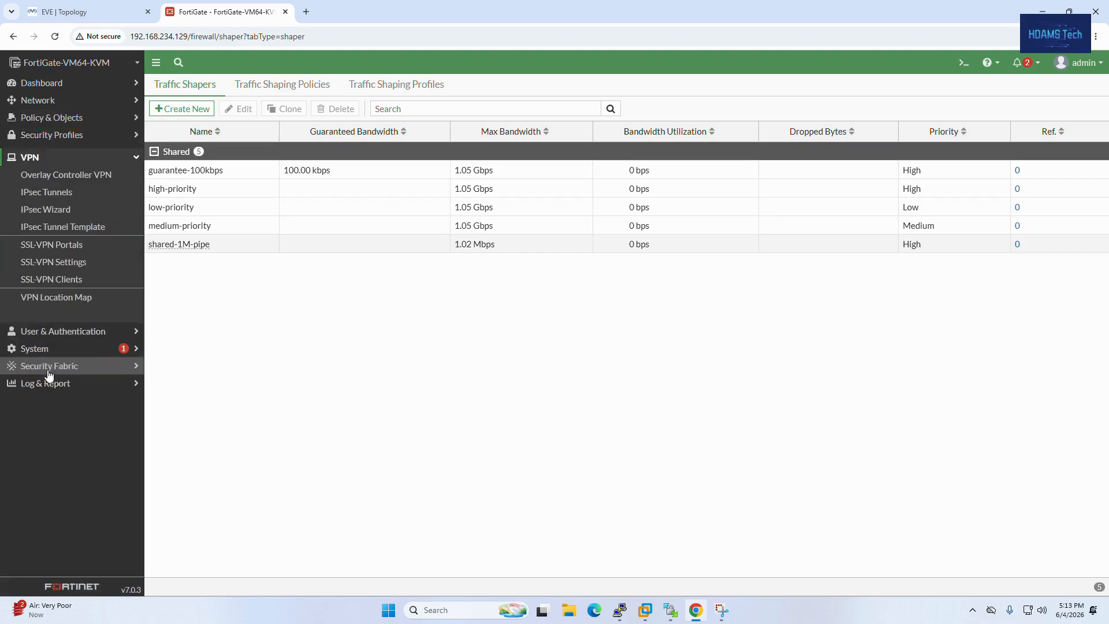
click(62, 312)
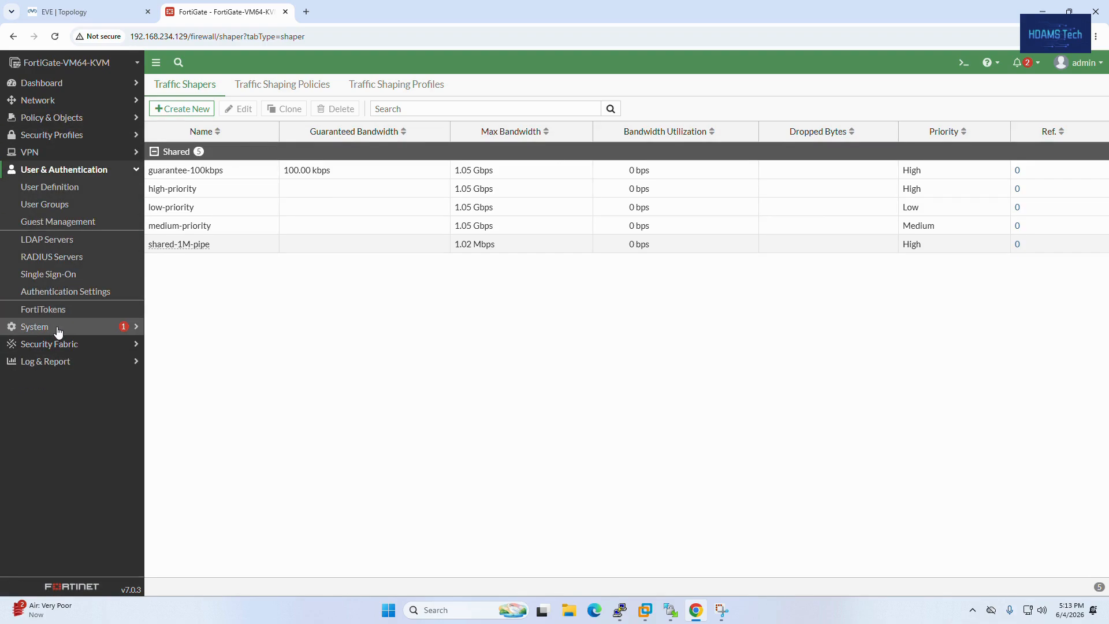
click(58, 330)
click(26, 462)
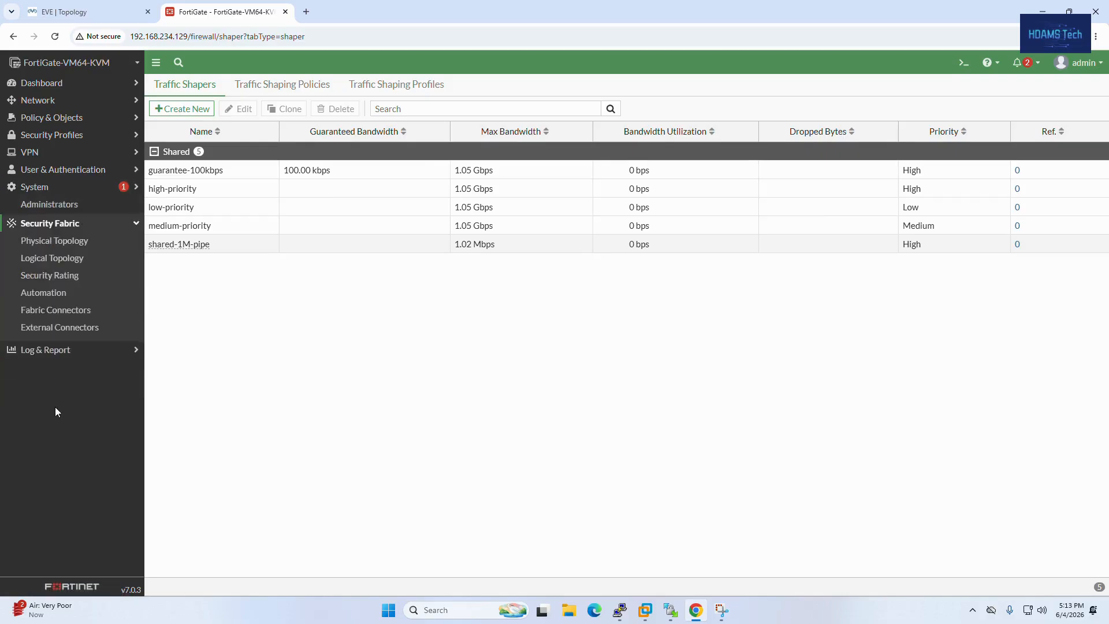
click(54, 350)
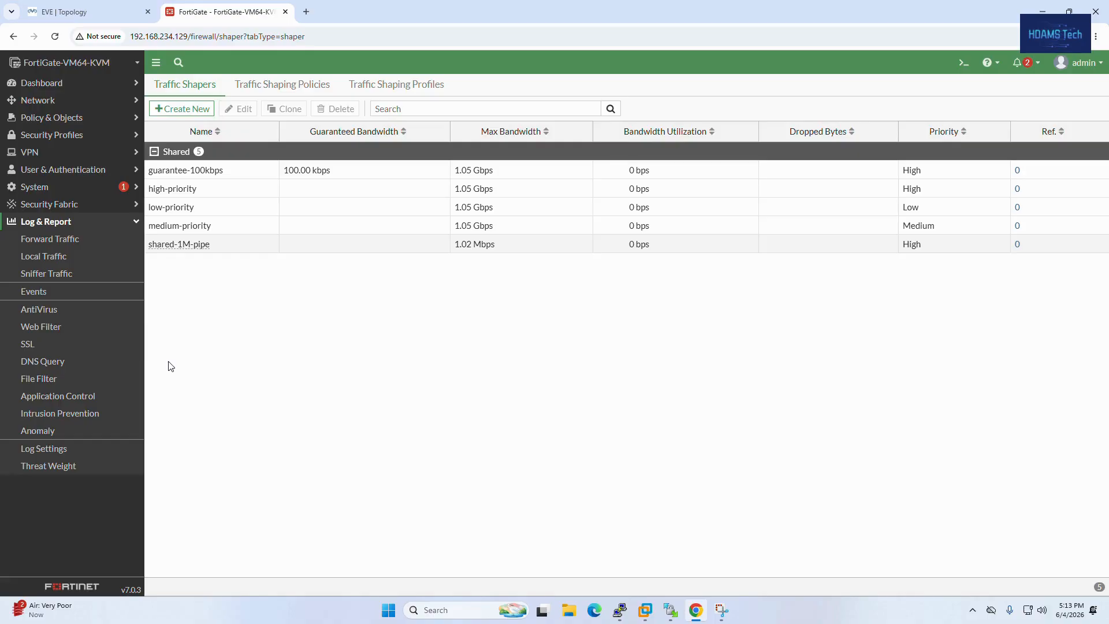